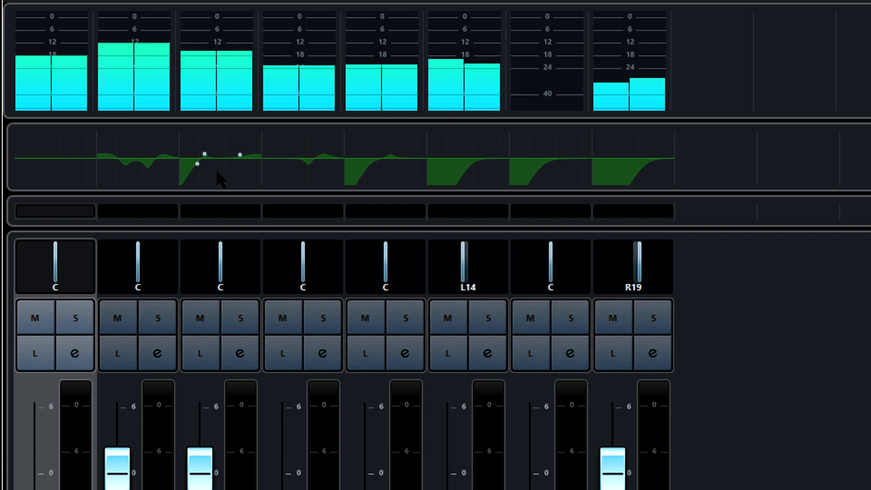
Raise the third channel's band 2 boost slightly and deepen the fourth channel's band 3 cut near 1 kHz in their EQ curves.
{"action": "mouse_move", "coordinate": [217, 171]}
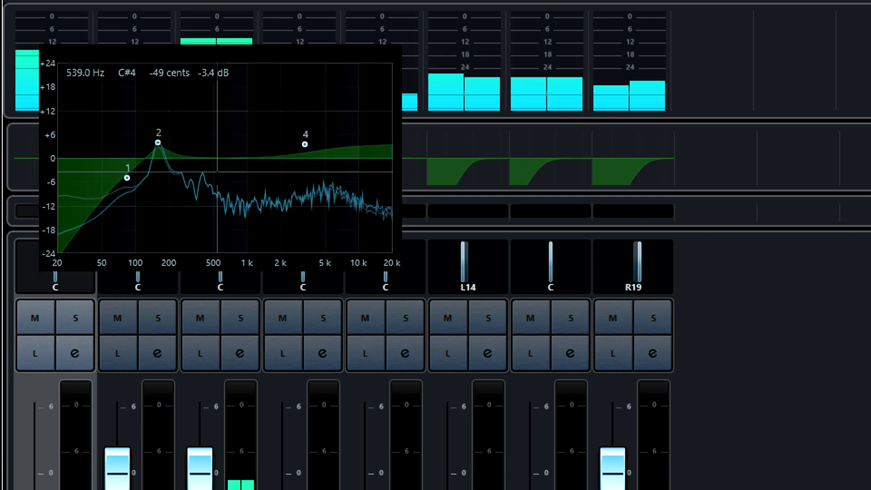
{"action": "mouse_move", "coordinate": [158, 143]}
{"action": "left_mouse_down"}
{"action": "mouse_move", "coordinate": [154, 117]}
{"action": "mouse_move", "coordinate": [155, 139]}
{"action": "left_mouse_up"}
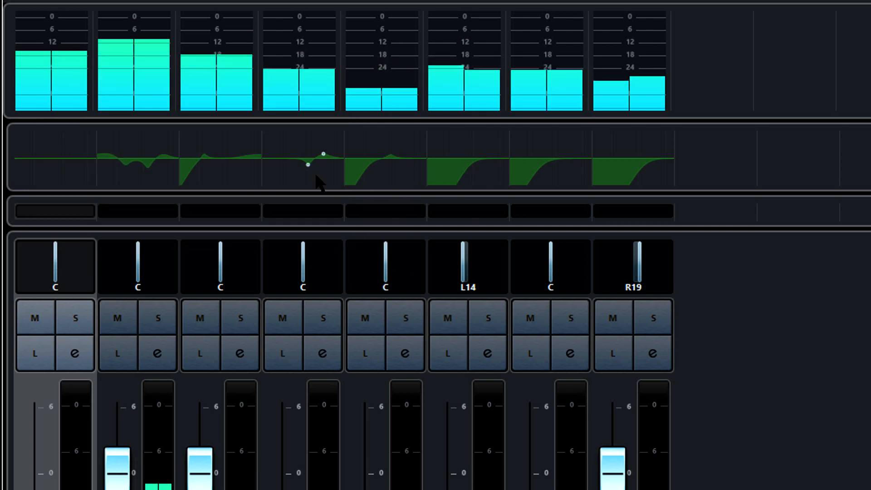
{"action": "mouse_move", "coordinate": [317, 181]}
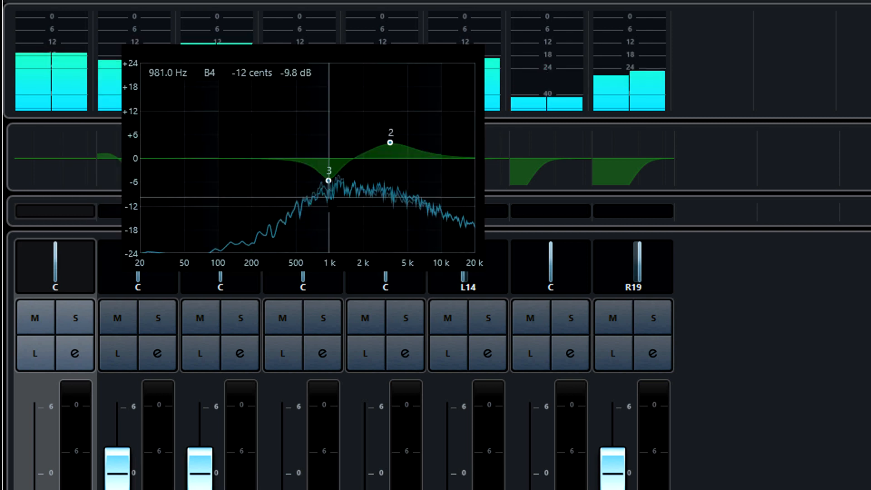
{"action": "mouse_move", "coordinate": [328, 181]}
{"action": "left_mouse_down"}
{"action": "mouse_move", "coordinate": [332, 206]}
{"action": "mouse_move", "coordinate": [332, 191]}
{"action": "left_mouse_up"}
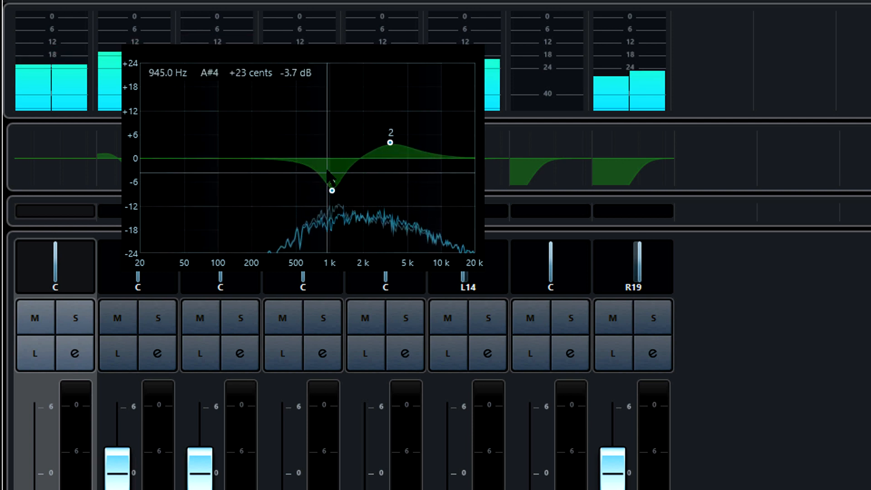
{"action": "left_click_drag", "start_coordinate": [332, 190], "coordinate": [332, 184]}
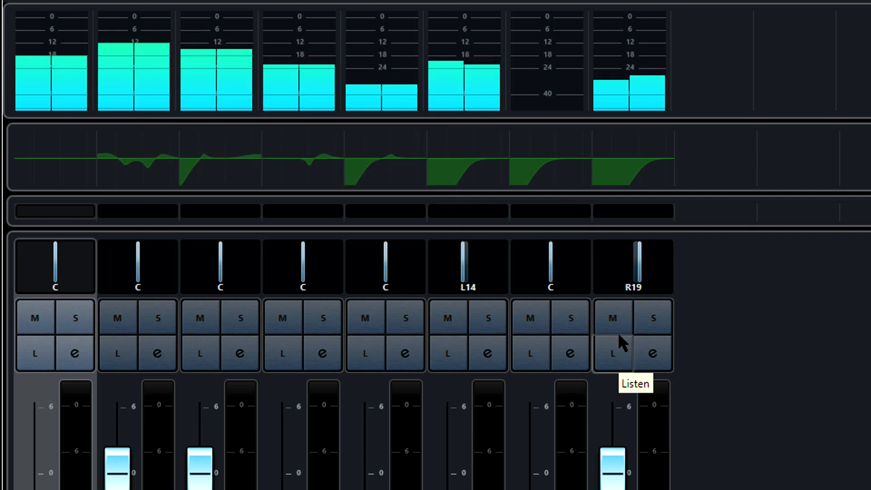
{"action": "left_click", "coordinate": [235, 179]}
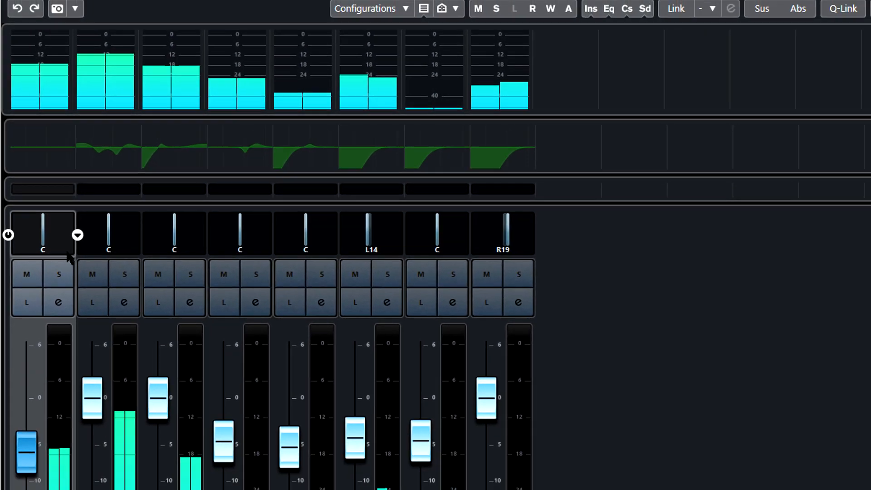
Open the Drums channel's settings, add a band 3 cut of -8.3 dB at 368.2 Hz, and show the full equalizer.
{"action": "left_click", "coordinate": [58, 302]}
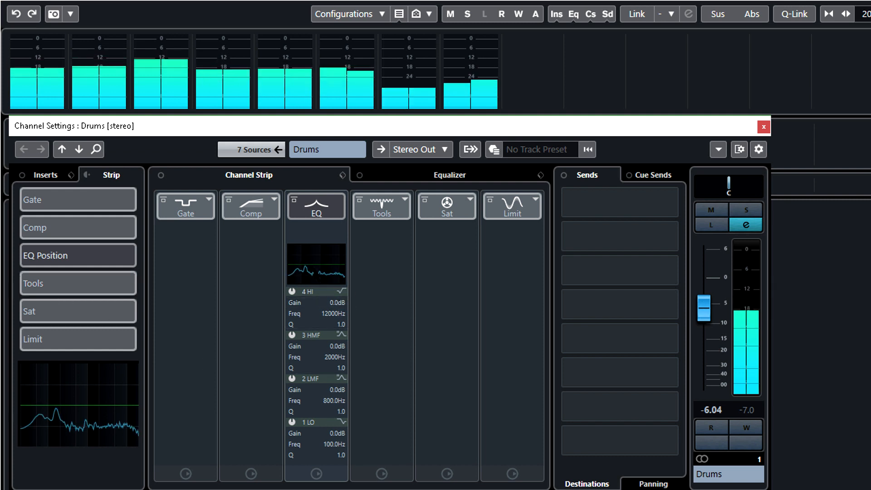
{"action": "left_click", "coordinate": [318, 274]}
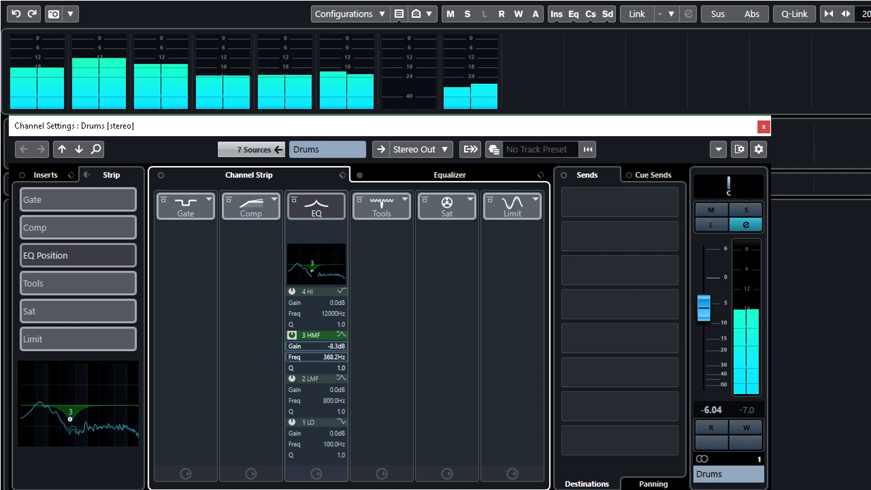
{"action": "left_click", "coordinate": [450, 175]}
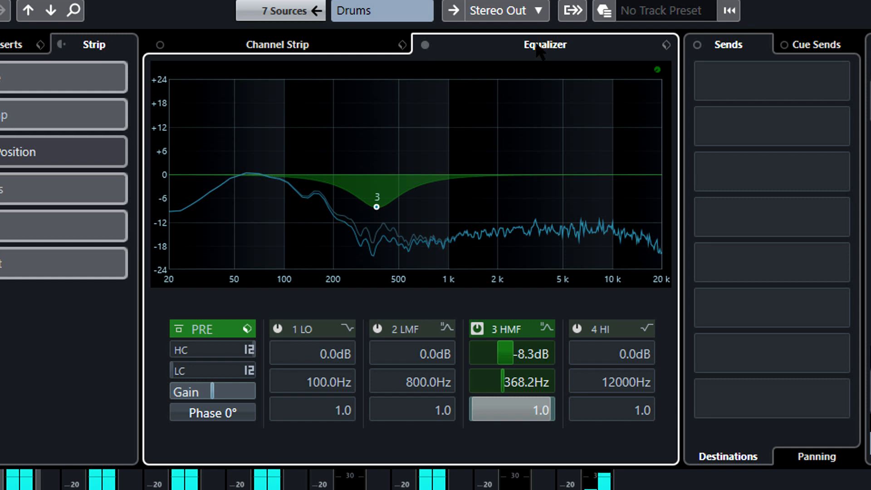
Move band 3 to -8.2 dB at 852.8 Hz with Q 0.9, and add a band 2 boost of 4.3 dB at 165.3 Hz.
{"action": "left_click_drag", "start_coordinate": [376, 207], "coordinate": [436, 208]}
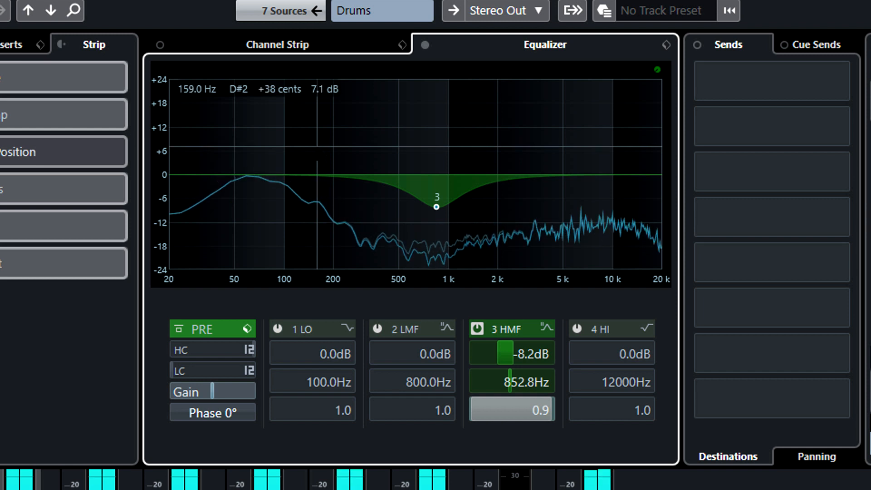
{"action": "left_click", "coordinate": [330, 162]}
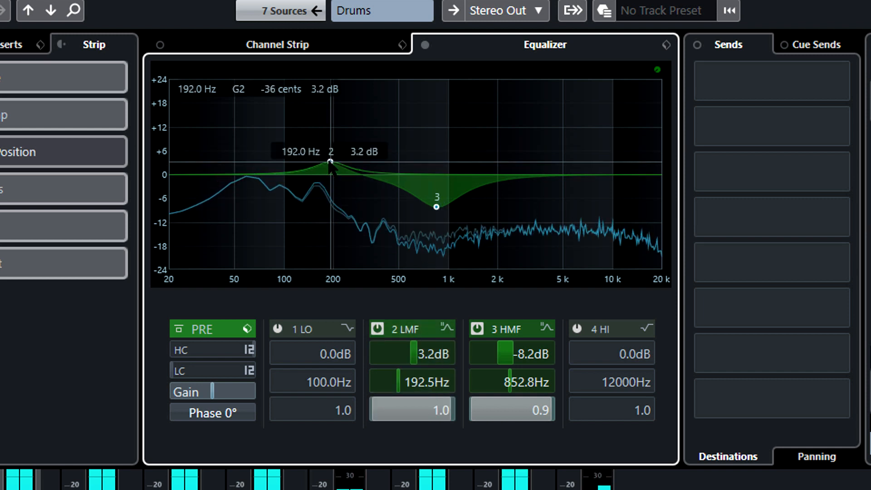
{"action": "mouse_move", "coordinate": [329, 161]}
{"action": "left_mouse_down"}
{"action": "mouse_move", "coordinate": [315, 139]}
{"action": "mouse_move", "coordinate": [320, 156]}
{"action": "left_mouse_up"}
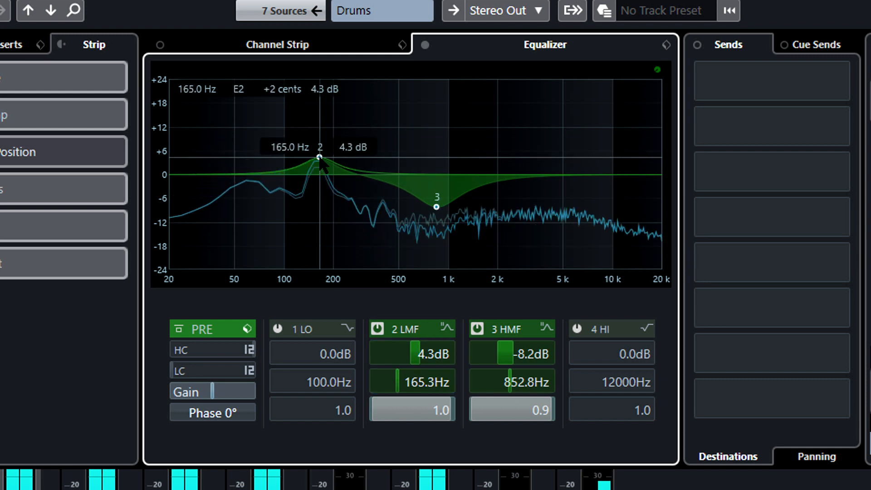
Add a band 1 low-frequency boost of 7.3 dB at 69.6 Hz with Q 11.7.
{"action": "left_click_drag", "start_coordinate": [183, 179], "coordinate": [233, 150]}
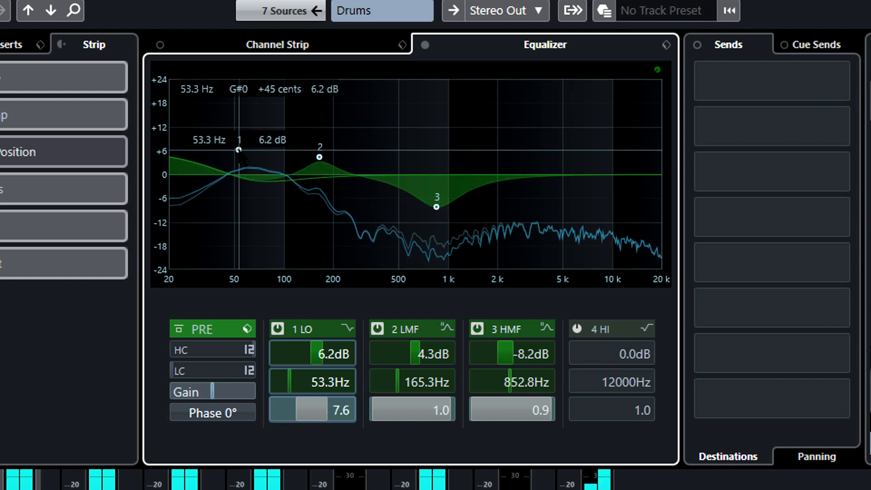
{"action": "scroll", "coordinate": [239, 150], "scroll_direction": "up", "scroll_amount": 3}
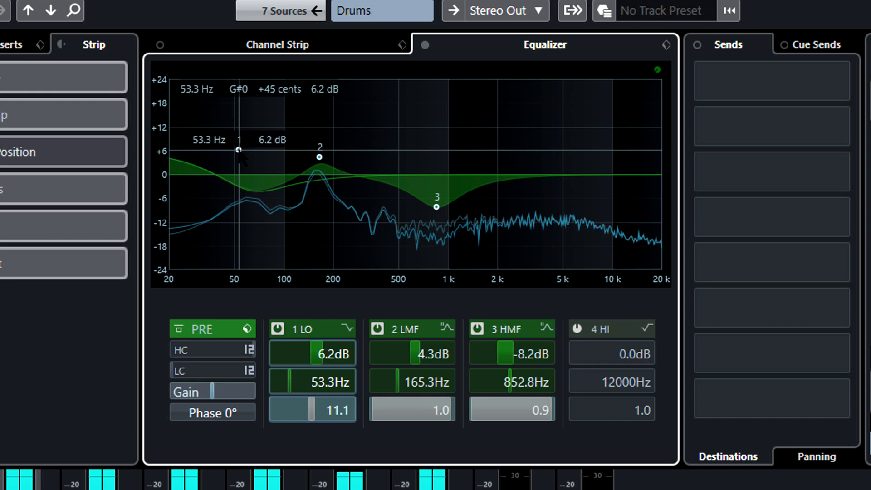
{"action": "left_click_drag", "start_coordinate": [239, 150], "coordinate": [258, 145]}
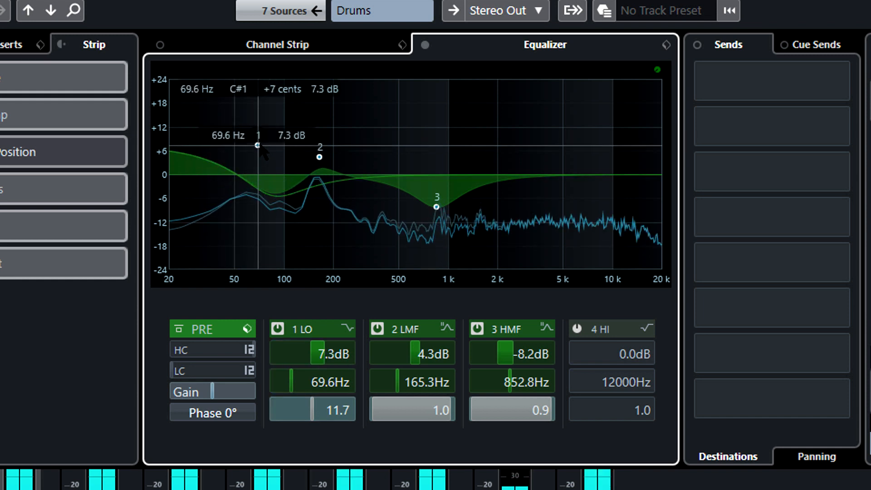
Move the band 1 boost to 6.9 dB at 55.3 Hz and fine-tune its Q to 10.1.
{"action": "left_click_drag", "start_coordinate": [274, 155], "coordinate": [241, 148]}
{"action": "scroll", "coordinate": [238, 152], "scroll_direction": "up", "scroll_amount": 1}
{"action": "scroll", "coordinate": [261, 149], "scroll_direction": "down", "scroll_amount": 1}
{"action": "scroll", "coordinate": [241, 148], "scroll_direction": "down", "scroll_amount": 1}
{"action": "scroll", "coordinate": [242, 147], "scroll_direction": "down", "scroll_amount": 1}
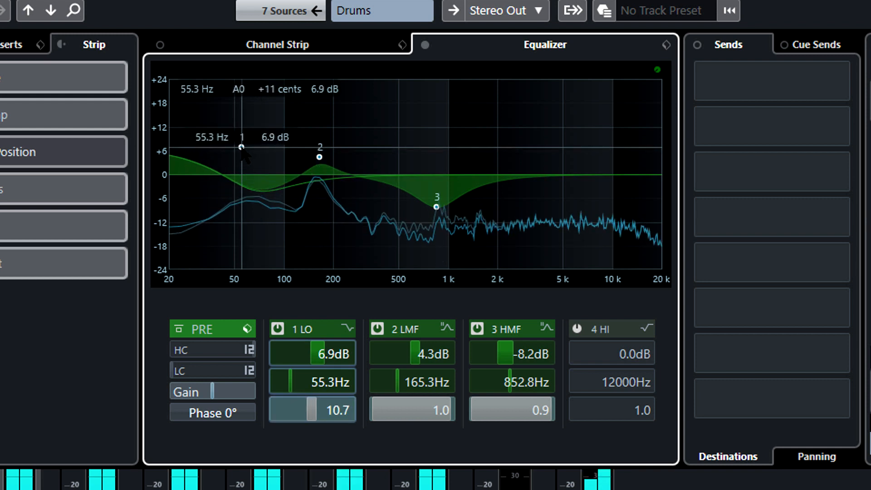
{"action": "scroll", "coordinate": [241, 147], "scroll_direction": "down", "scroll_amount": 3}
{"action": "scroll", "coordinate": [242, 147], "scroll_direction": "up", "scroll_amount": 3}
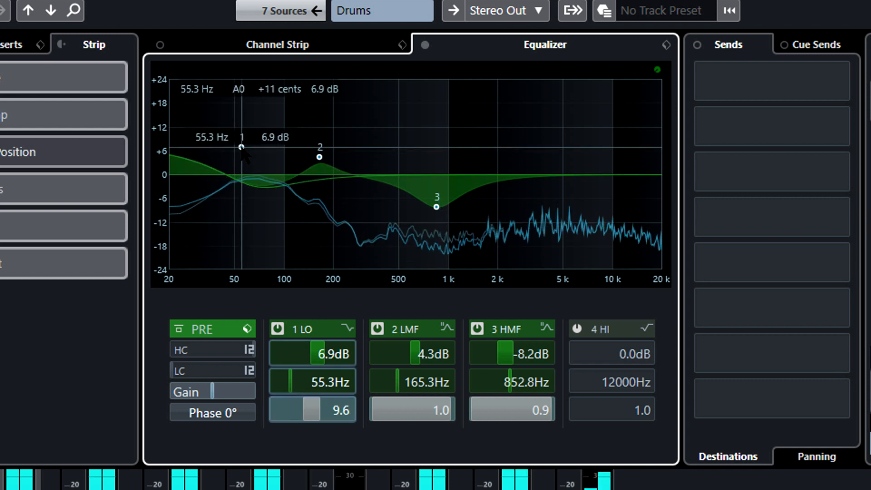
Switch band 1 to Low Shelf I, move it to 6.6 dB at 61.3 Hz, and reset its Q to 1.0.
{"action": "left_click", "coordinate": [346, 327]}
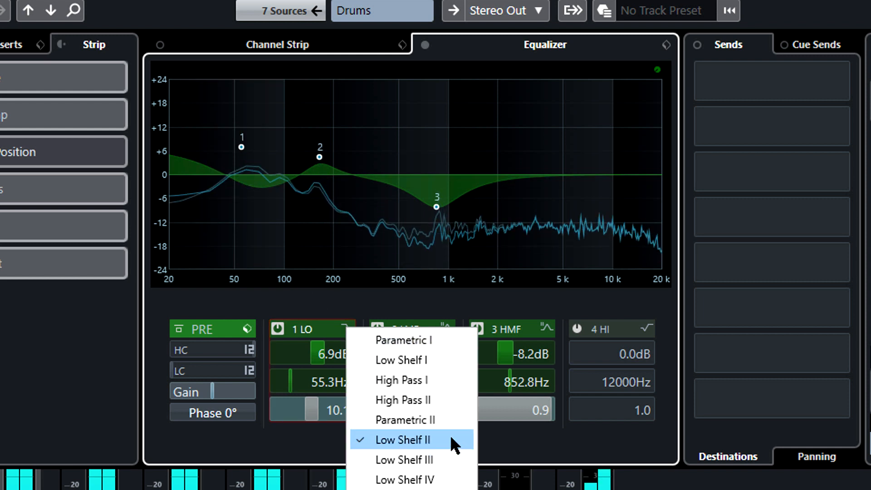
{"action": "left_click", "coordinate": [422, 361]}
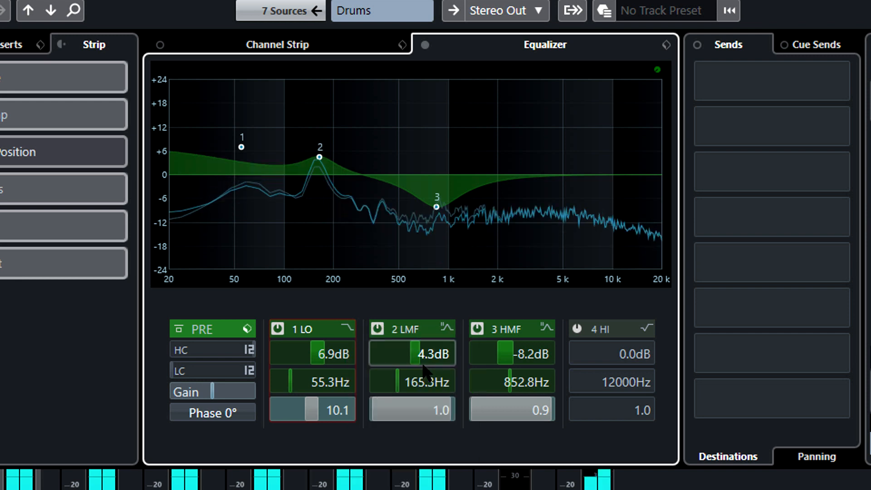
{"action": "left_click_drag", "start_coordinate": [241, 147], "coordinate": [265, 152]}
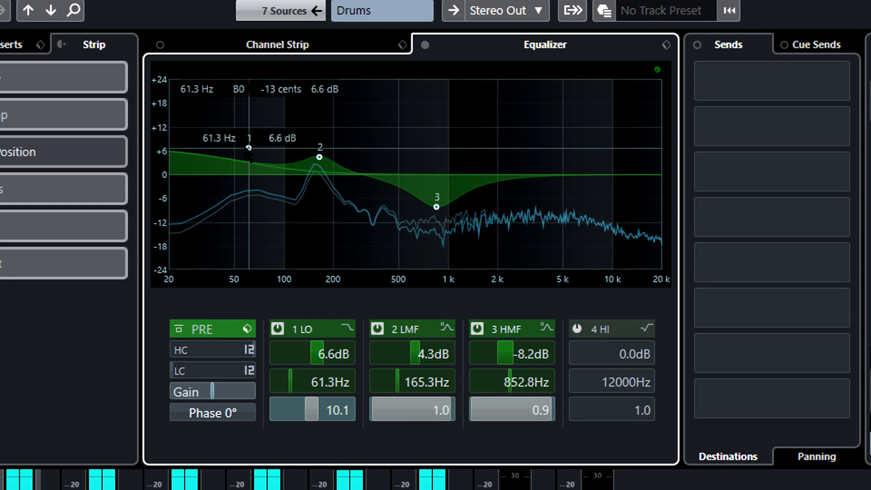
{"action": "left_click_drag", "start_coordinate": [307, 408], "coordinate": [307, 476]}
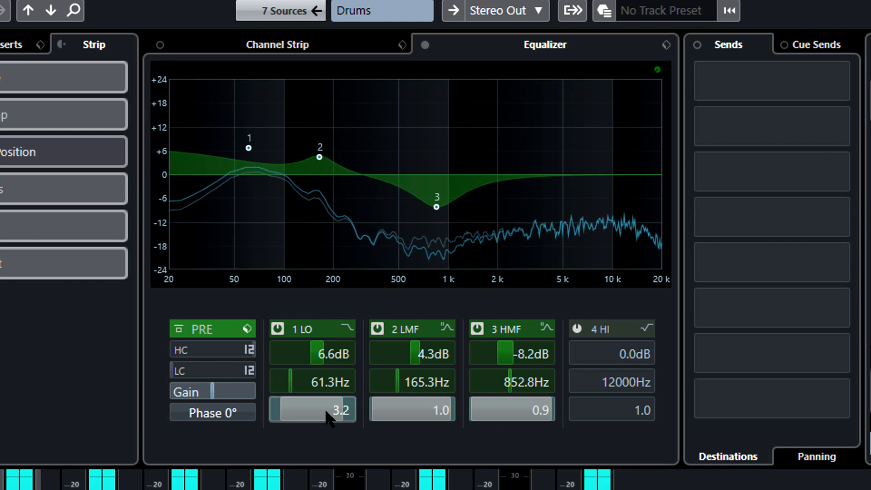
{"action": "left_click", "coordinate": [316, 409], "text": "ctrl"}
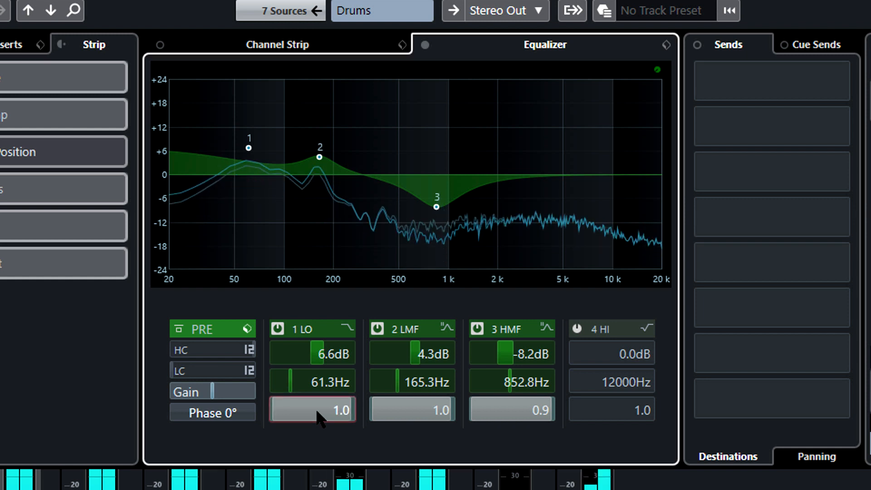
Switch band 1 to Low Shelf III with Q 11.4 and move it to 5.5 dB at 59.0 Hz.
{"action": "left_click", "coordinate": [348, 327]}
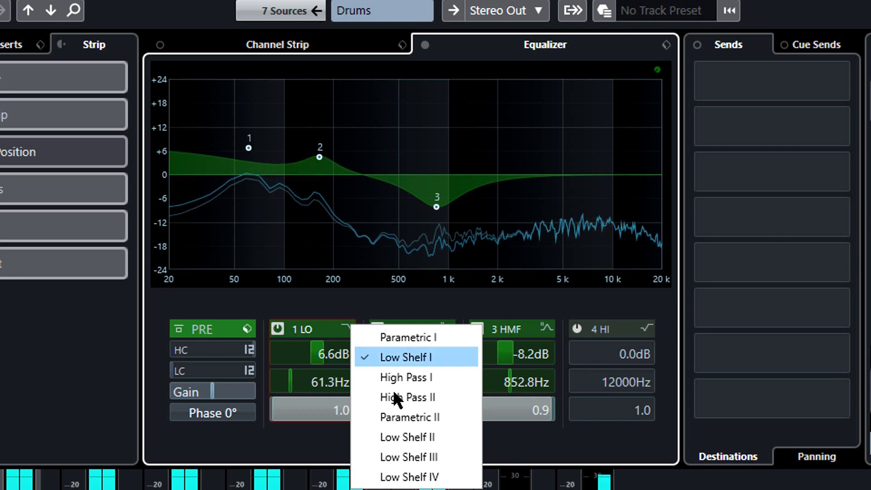
{"action": "left_click", "coordinate": [438, 456]}
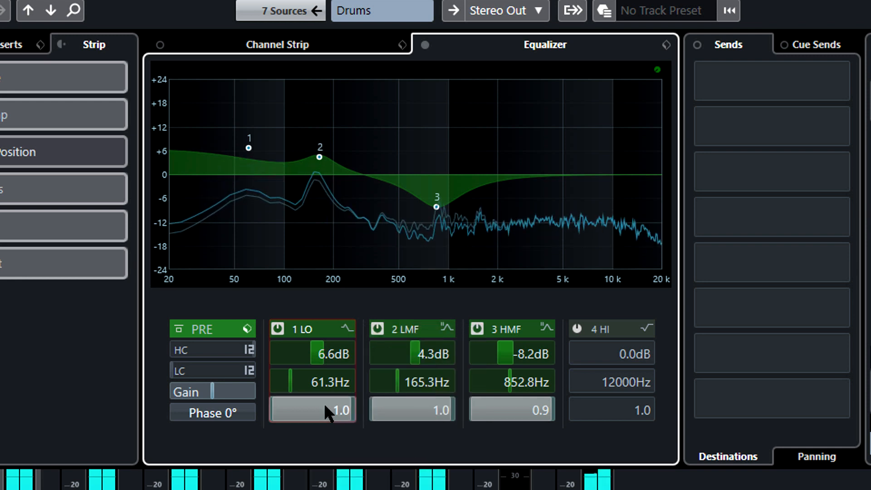
{"action": "left_click_drag", "start_coordinate": [324, 402], "coordinate": [324, 305]}
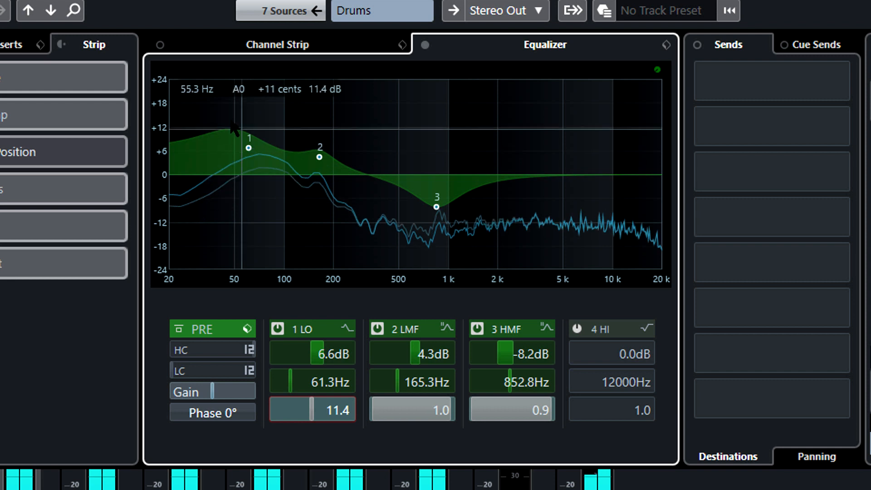
{"action": "mouse_move", "coordinate": [249, 148]}
{"action": "left_mouse_down"}
{"action": "mouse_move", "coordinate": [217, 152]}
{"action": "mouse_move", "coordinate": [262, 155]}
{"action": "mouse_move", "coordinate": [228, 156]}
{"action": "mouse_move", "coordinate": [246, 152]}
{"action": "left_mouse_up"}
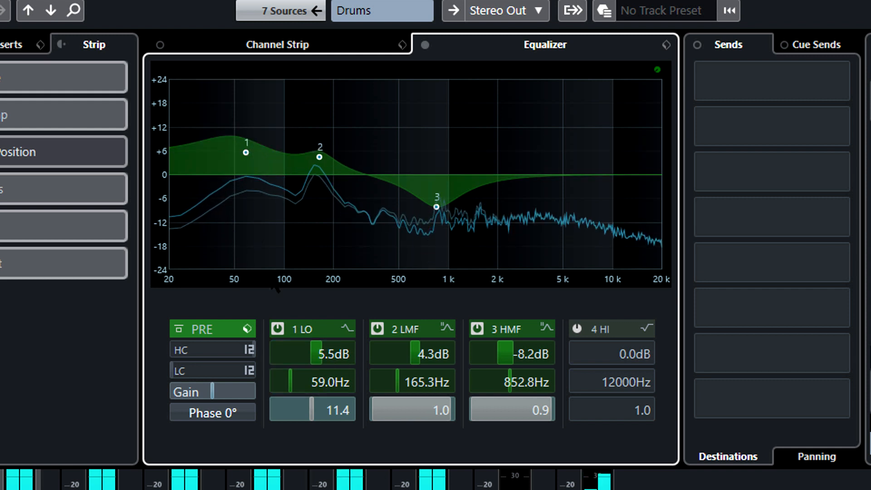
Switch band 1 to Low Shelf IV and move it to 7.8 dB at 47.5 Hz with Q 12.0.
{"action": "left_click", "coordinate": [348, 328]}
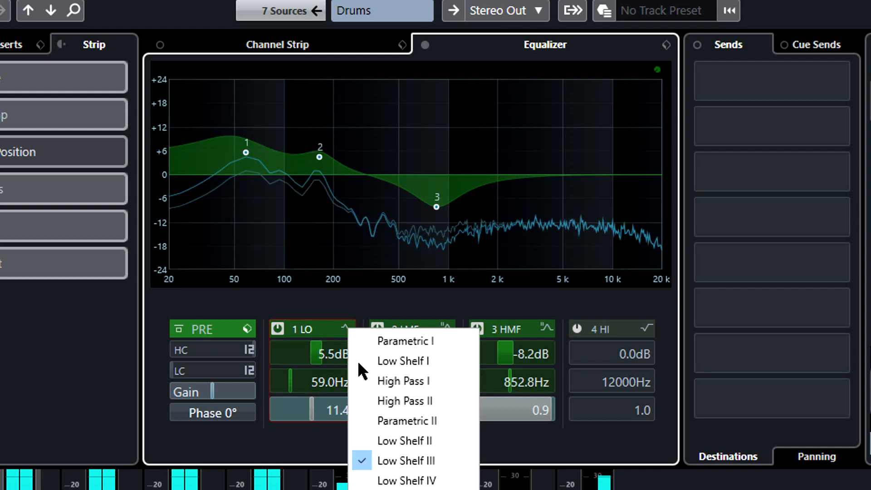
{"action": "left_click", "coordinate": [420, 481]}
{"action": "left_click_drag", "start_coordinate": [246, 153], "coordinate": [228, 141]}
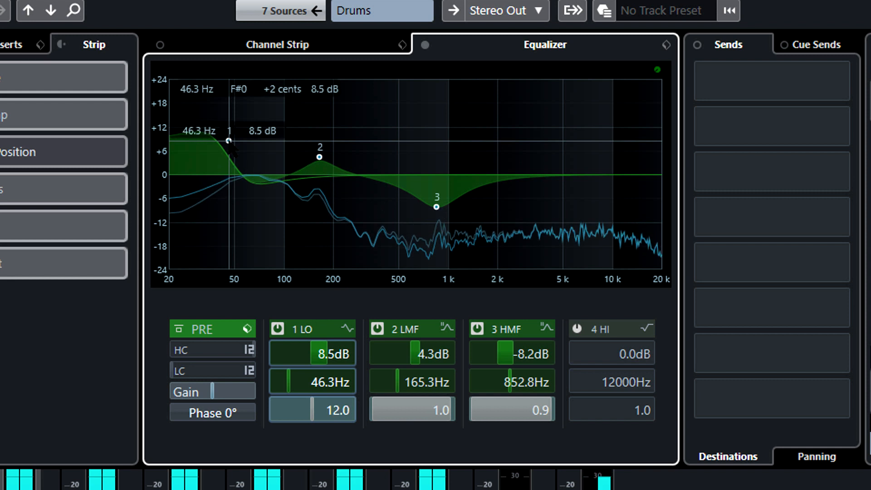
{"action": "left_click_drag", "start_coordinate": [239, 146], "coordinate": [241, 149]}
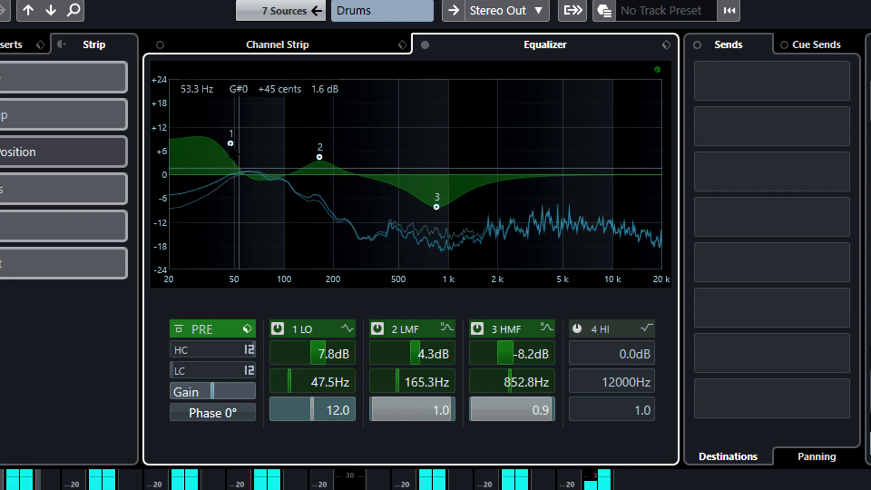
Lower the Low Shelf IV band's Q to 10.4 and move the band to 7.3 dB at 57.5 Hz.
{"action": "left_click_drag", "start_coordinate": [320, 409], "coordinate": [282, 199]}
{"action": "left_click_drag", "start_coordinate": [296, 381], "coordinate": [284, 227]}
{"action": "mouse_move", "coordinate": [321, 390]}
{"action": "left_mouse_down"}
{"action": "mouse_move", "coordinate": [318, 431]}
{"action": "mouse_move", "coordinate": [307, 326]}
{"action": "mouse_move", "coordinate": [318, 454]}
{"action": "mouse_move", "coordinate": [322, 372]}
{"action": "mouse_move", "coordinate": [328, 389]}
{"action": "left_mouse_up"}
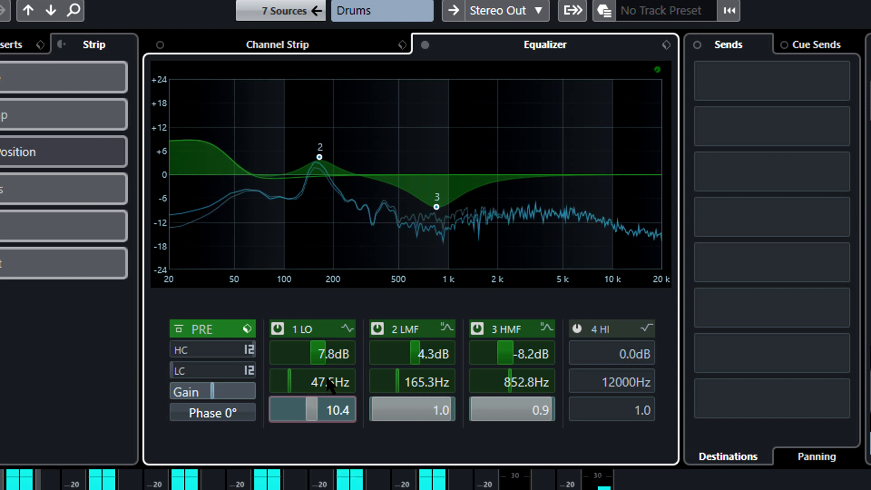
{"action": "double_click", "coordinate": [328, 383]}
{"action": "left_click", "coordinate": [329, 355]}
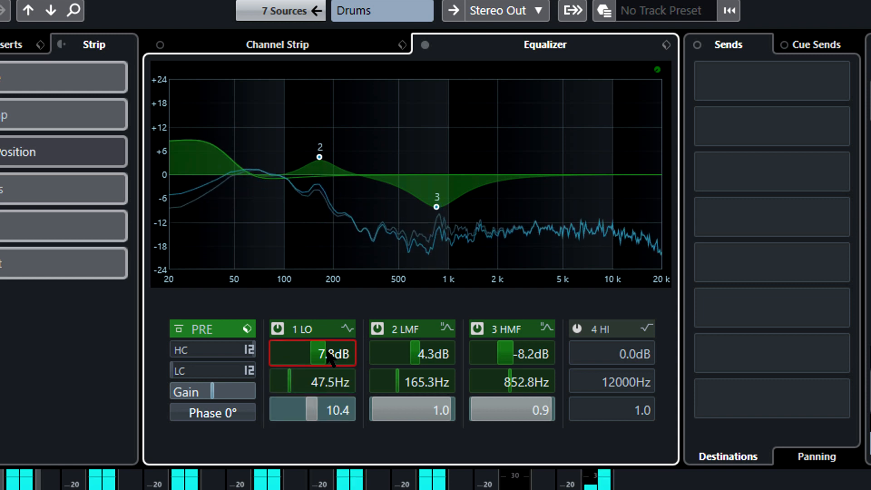
{"action": "mouse_move", "coordinate": [231, 143]}
{"action": "left_mouse_down"}
{"action": "mouse_move", "coordinate": [238, 155]}
{"action": "mouse_move", "coordinate": [244, 145]}
{"action": "left_mouse_up"}
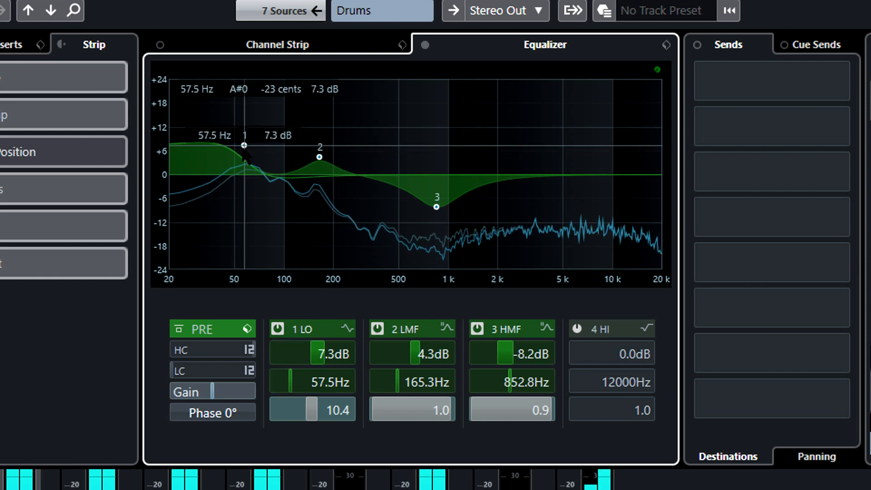
Return band 1 to Low Shelf II and set it to 9.6 dB at 66.1 Hz with Q 11.0.
{"action": "left_click", "coordinate": [348, 331]}
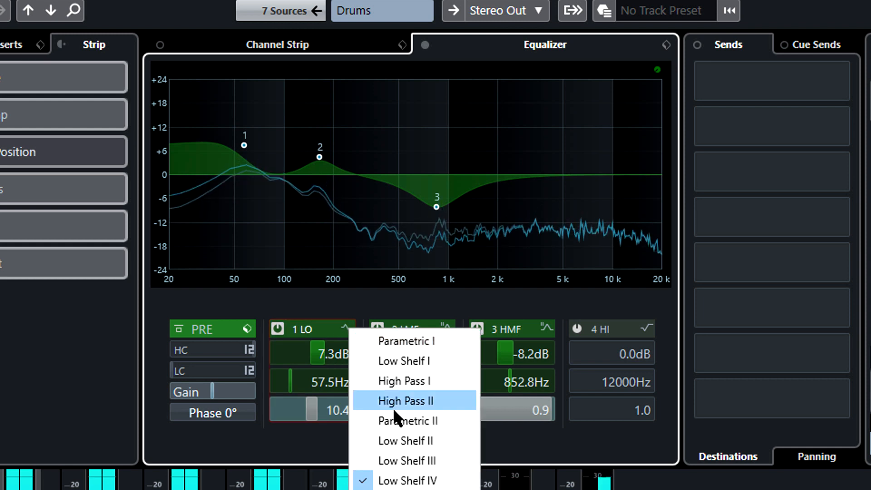
{"action": "left_click", "coordinate": [430, 435]}
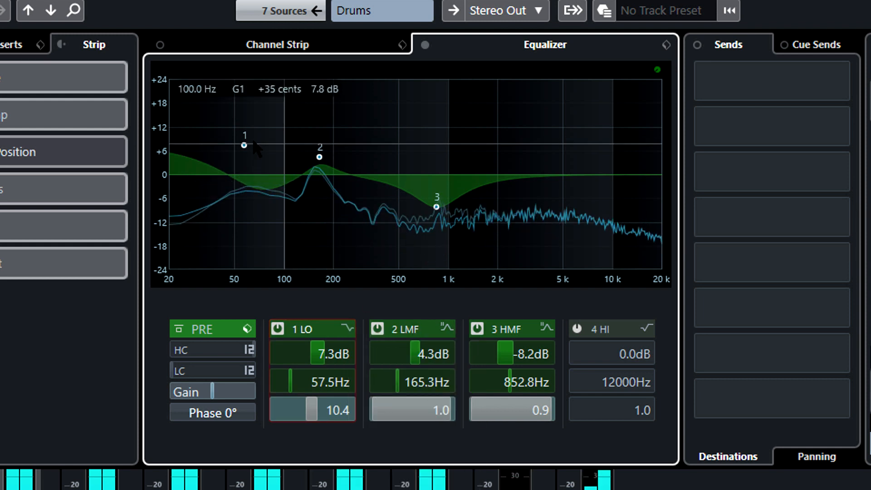
{"action": "mouse_move", "coordinate": [244, 146]}
{"action": "left_mouse_down"}
{"action": "mouse_move", "coordinate": [259, 143]}
{"action": "mouse_move", "coordinate": [235, 135]}
{"action": "mouse_move", "coordinate": [254, 137]}
{"action": "left_mouse_up"}
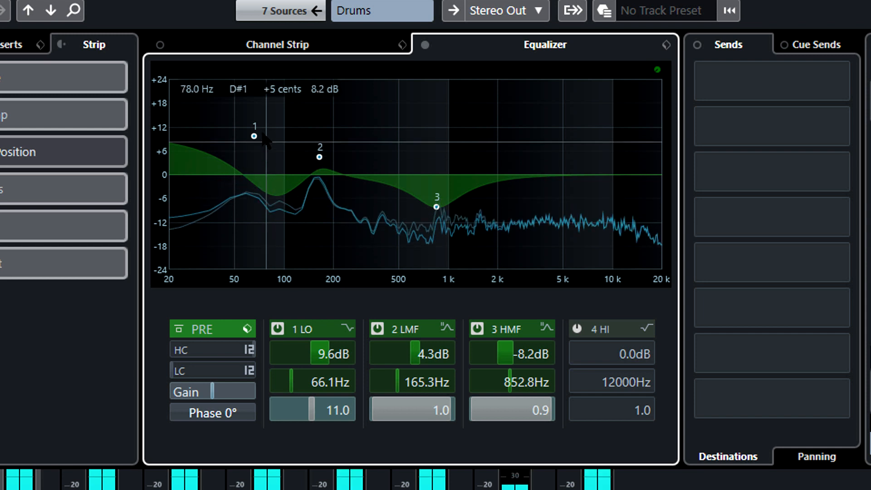
Move band 1 of the Drums channel EQ to 8.0 dB at 73.2 Hz.
{"action": "mouse_move", "coordinate": [254, 136]}
{"action": "left_mouse_down"}
{"action": "mouse_move", "coordinate": [255, 146]}
{"action": "mouse_move", "coordinate": [256, 123]}
{"action": "mouse_move", "coordinate": [265, 145]}
{"action": "left_mouse_up"}
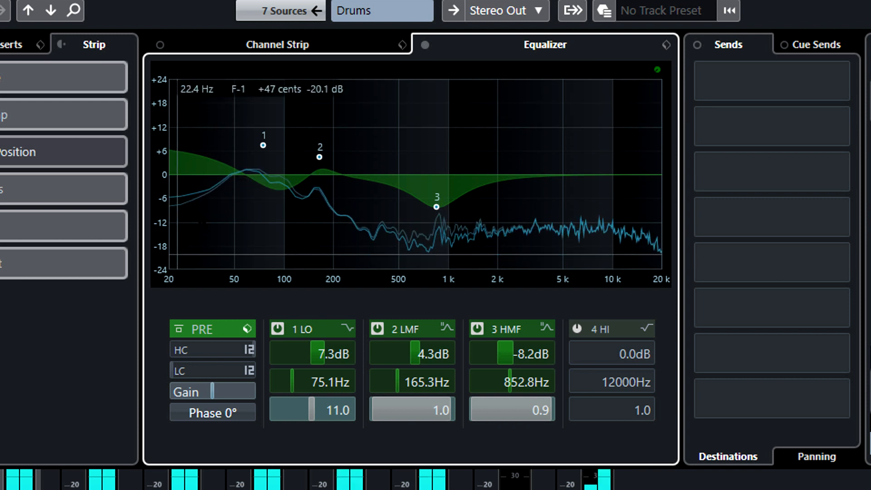
{"action": "mouse_move", "coordinate": [260, 150]}
{"action": "left_mouse_down"}
{"action": "mouse_move", "coordinate": [261, 160]}
{"action": "mouse_move", "coordinate": [261, 143]}
{"action": "left_mouse_up"}
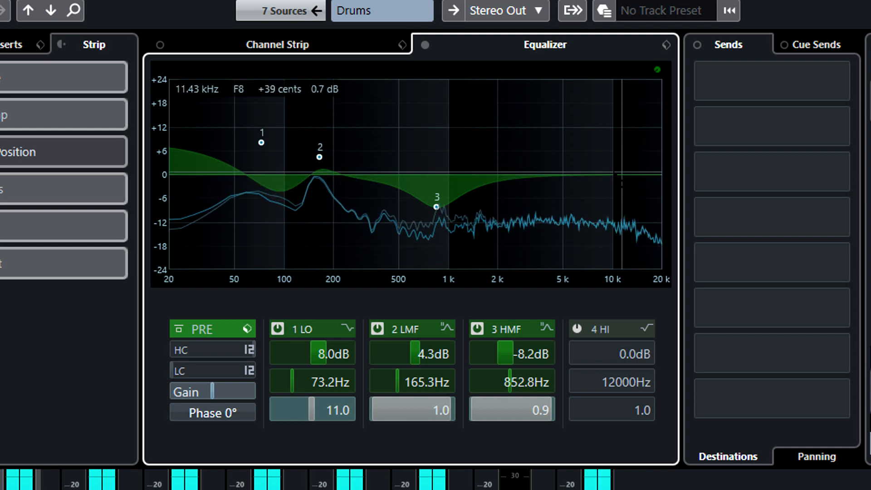
Enable band 4 and move it to -7.1 dB at 5973 Hz with Q 8.9.
{"action": "left_click", "coordinate": [615, 172]}
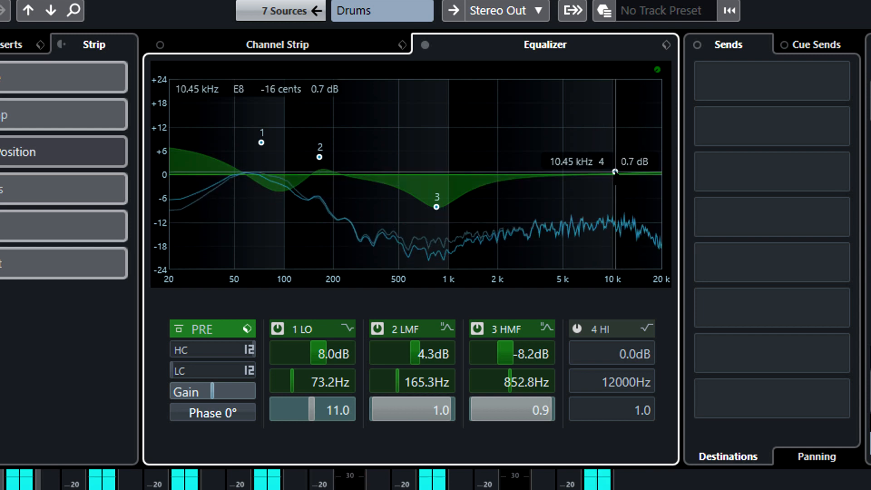
{"action": "left_click_drag", "start_coordinate": [615, 171], "coordinate": [575, 202]}
{"action": "scroll", "coordinate": [575, 203], "scroll_direction": "up", "scroll_amount": 10}
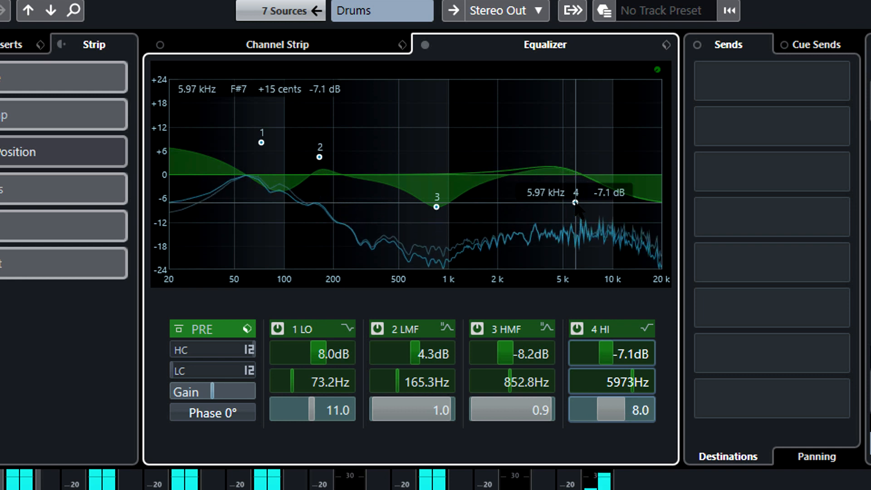
{"action": "scroll", "coordinate": [575, 202], "scroll_direction": "up", "scroll_amount": 1}
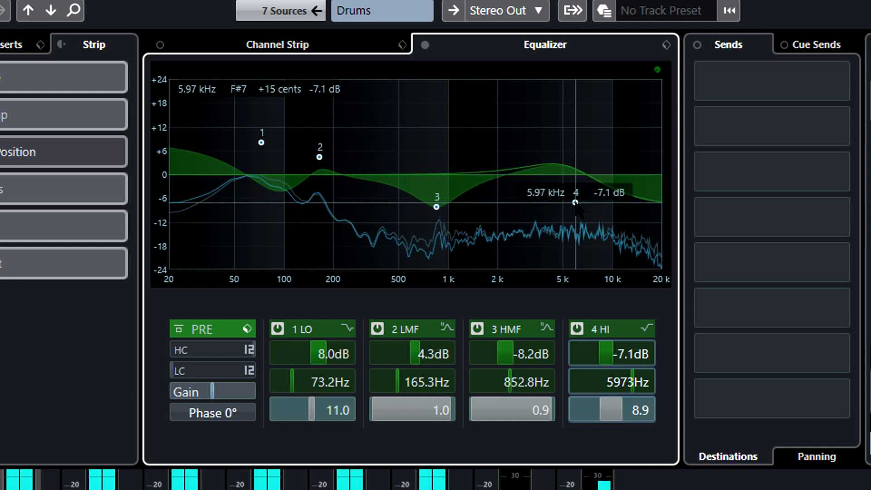
Keep band 4 on High Shelf II, set its Q to 10.4 and move it to -6.4 dB at 8105 Hz.
{"action": "left_click", "coordinate": [648, 328]}
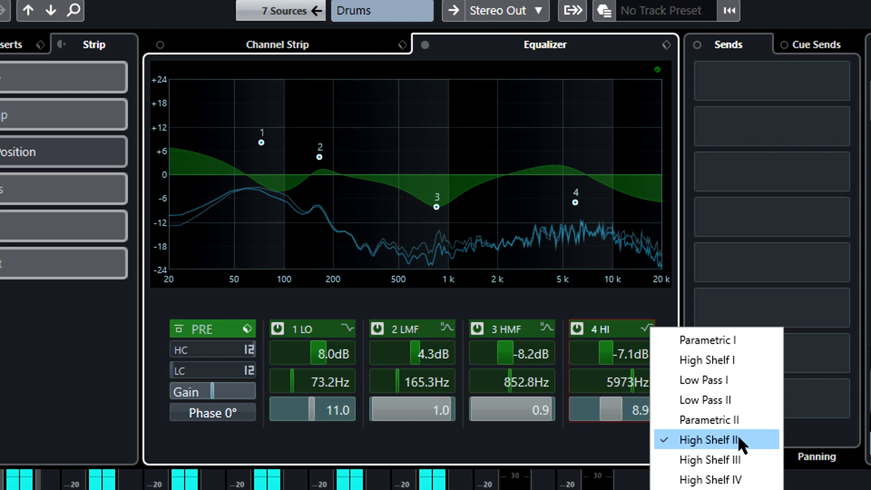
{"action": "left_click", "coordinate": [578, 203]}
{"action": "scroll", "coordinate": [612, 410], "scroll_direction": "up", "scroll_amount": 10}
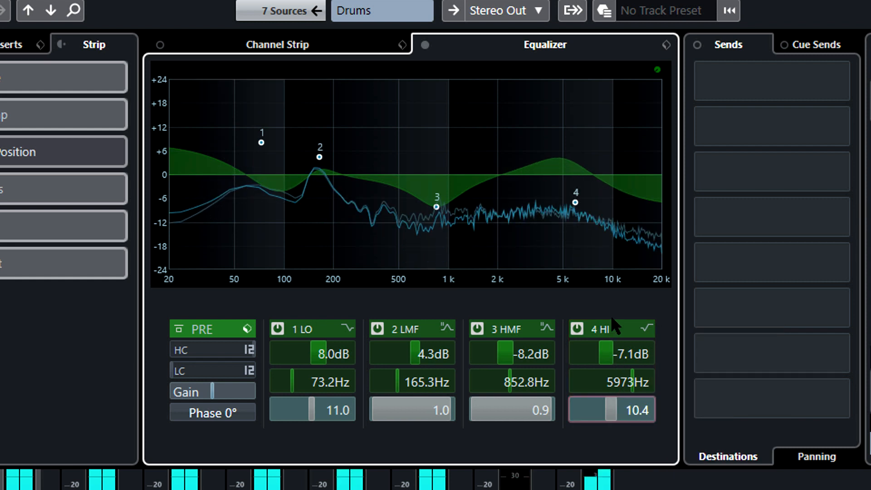
{"action": "scroll", "coordinate": [612, 410], "scroll_direction": "up", "scroll_amount": 1}
{"action": "scroll", "coordinate": [611, 410], "scroll_direction": "down", "scroll_amount": 8}
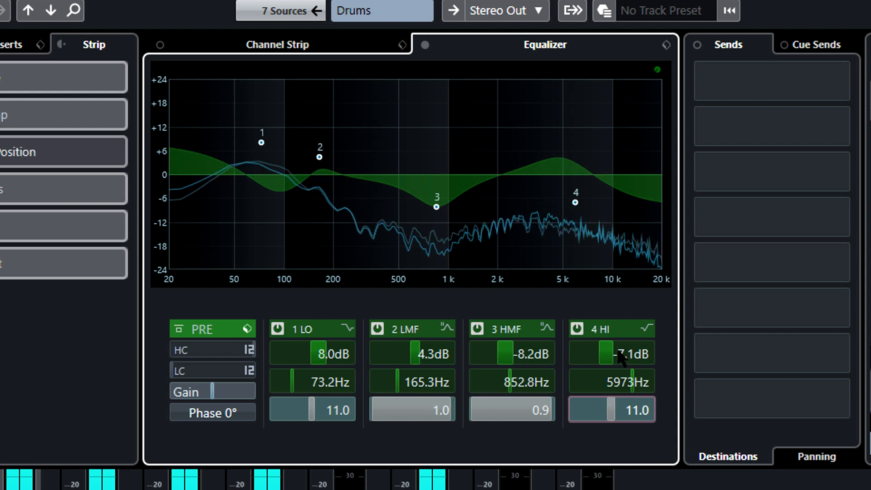
{"action": "left_click_drag", "start_coordinate": [618, 364], "coordinate": [611, 338]}
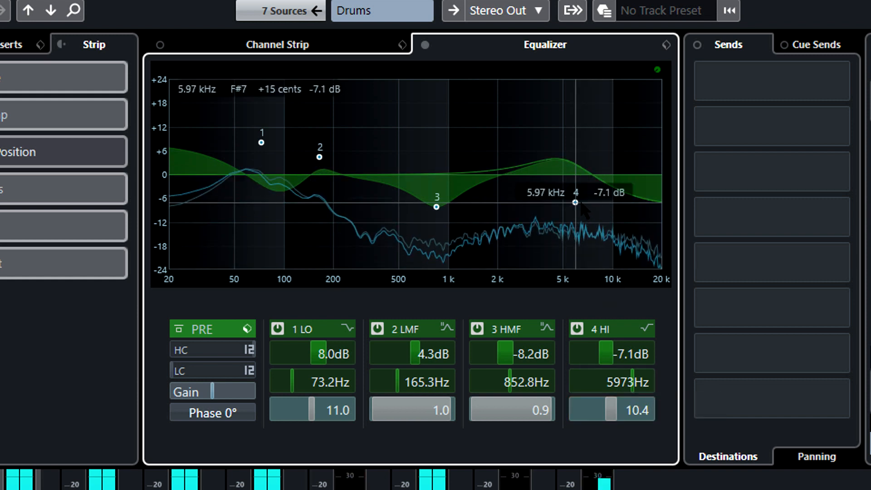
{"action": "left_click_drag", "start_coordinate": [575, 203], "coordinate": [596, 200]}
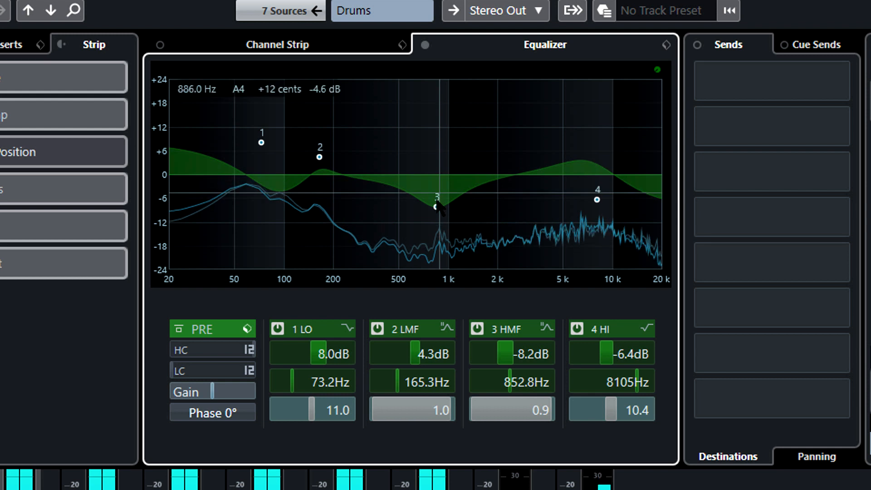
Move band 3 to -5.9 dB at 897.4 Hz and try Q values up to 2.9, ending at 1.4.
{"action": "left_click_drag", "start_coordinate": [440, 166], "coordinate": [441, 200]}
{"action": "scroll", "coordinate": [660, 98], "scroll_direction": "up", "scroll_amount": 3}
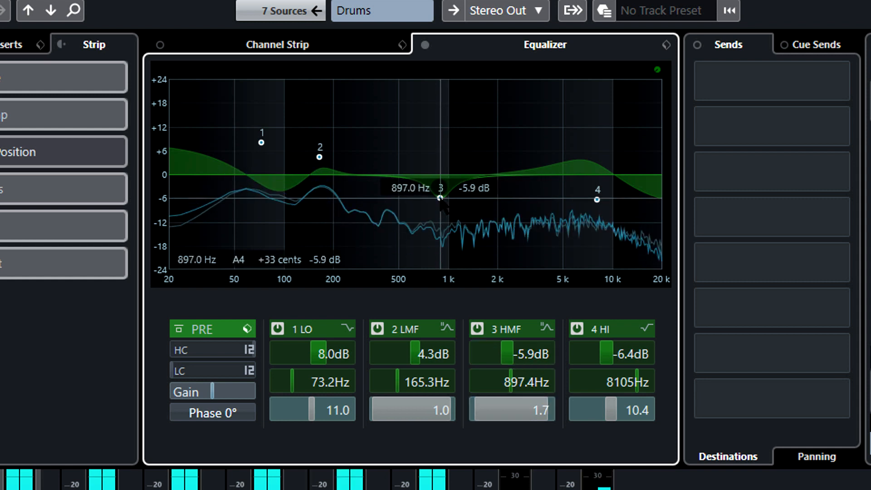
{"action": "scroll", "coordinate": [439, 199], "scroll_direction": "up", "scroll_amount": 1}
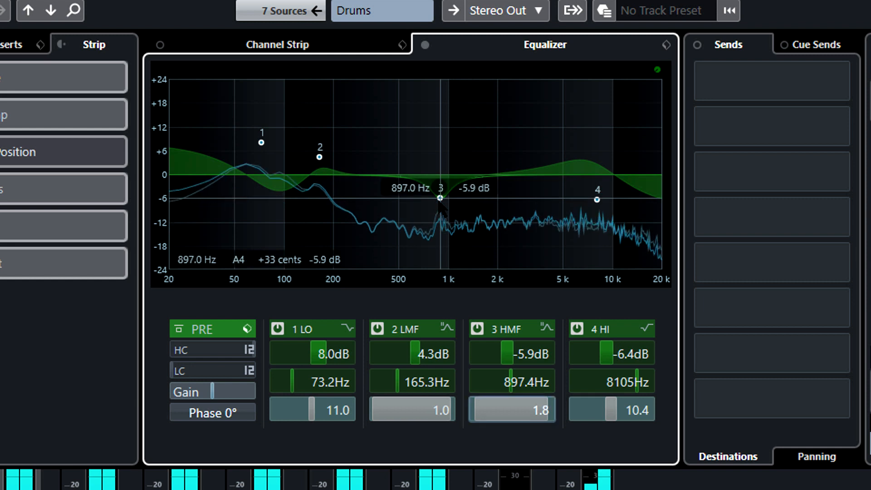
{"action": "scroll", "coordinate": [440, 198], "scroll_direction": "up", "scroll_amount": 5}
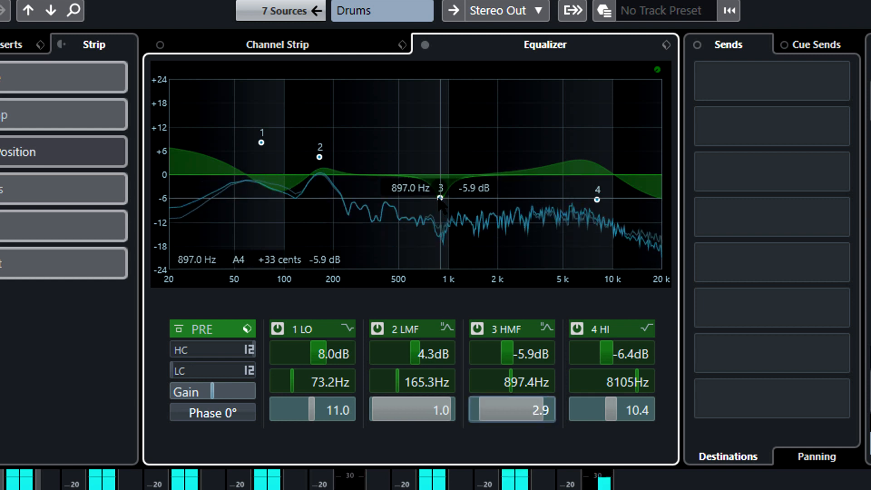
{"action": "scroll", "coordinate": [439, 198], "scroll_direction": "down", "scroll_amount": 9}
{"action": "scroll", "coordinate": [440, 199], "scroll_direction": "up", "scroll_amount": 3}
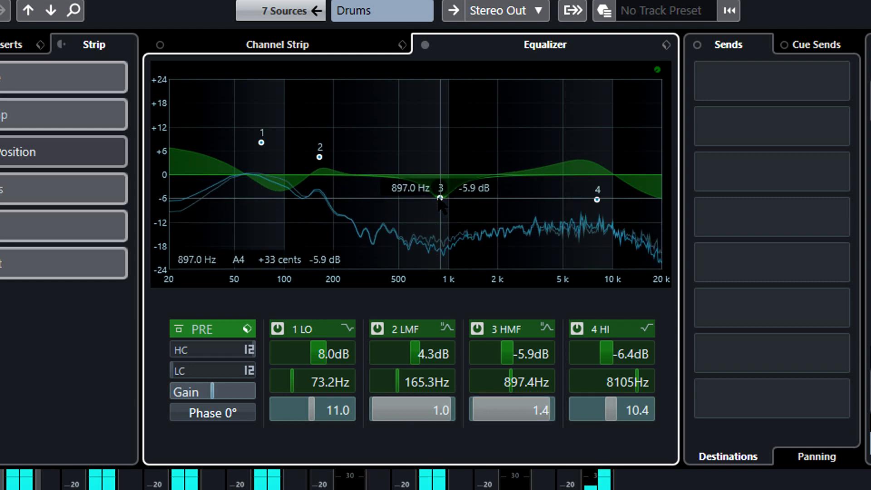
Widen band 3 to Q 0.2 and move it to -5.3 dB at 920.5 Hz.
{"action": "left_click_drag", "start_coordinate": [440, 199], "coordinate": [435, 205]}
{"action": "scroll", "coordinate": [436, 204], "scroll_direction": "down", "scroll_amount": 4}
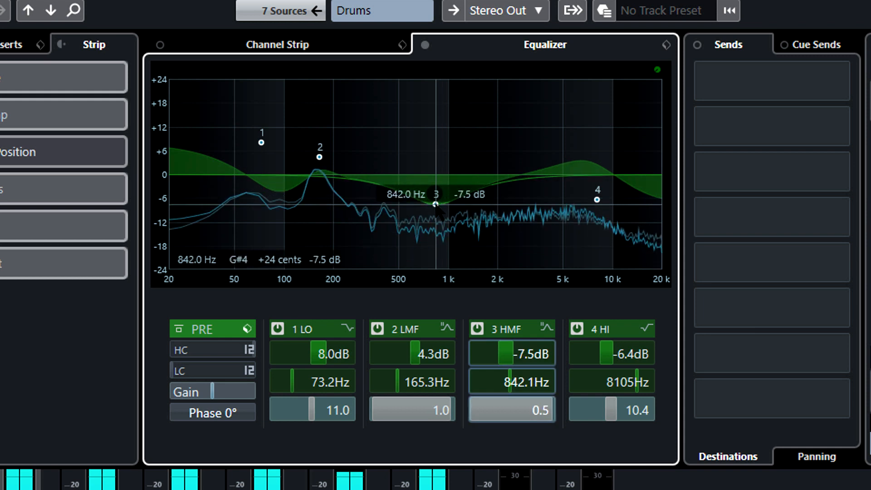
{"action": "scroll", "coordinate": [435, 204], "scroll_direction": "down", "scroll_amount": 3}
{"action": "mouse_move", "coordinate": [435, 204]}
{"action": "left_mouse_down"}
{"action": "mouse_move", "coordinate": [442, 188]}
{"action": "mouse_move", "coordinate": [442, 195]}
{"action": "left_mouse_up"}
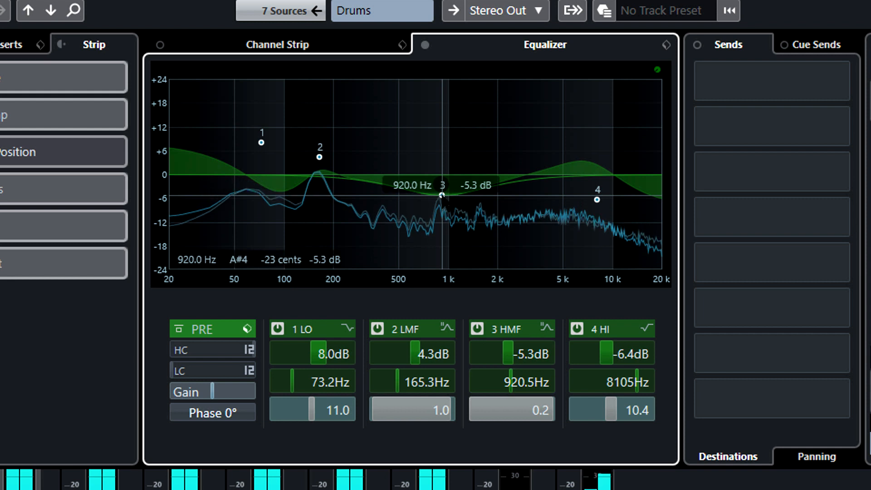
Bypass and re-enable the Drums channel equalizer twice to compare the mix with and without EQ.
{"action": "left_click", "coordinate": [425, 44]}
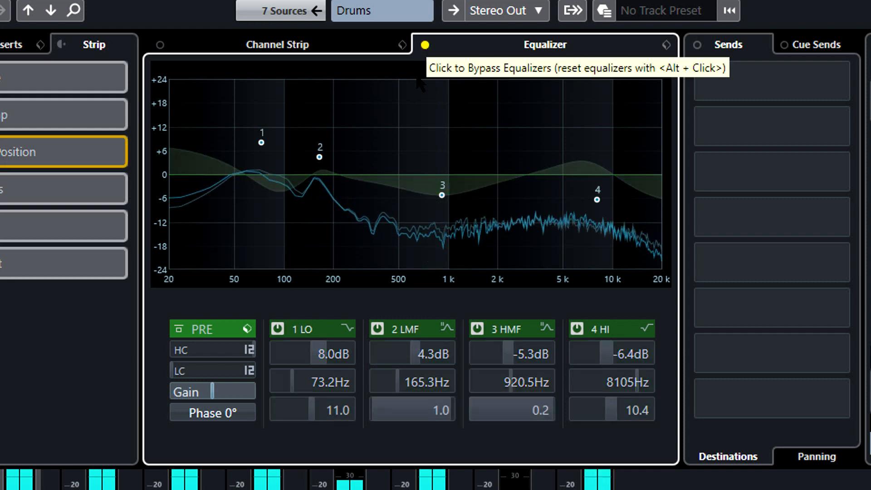
{"action": "left_click", "coordinate": [425, 45]}
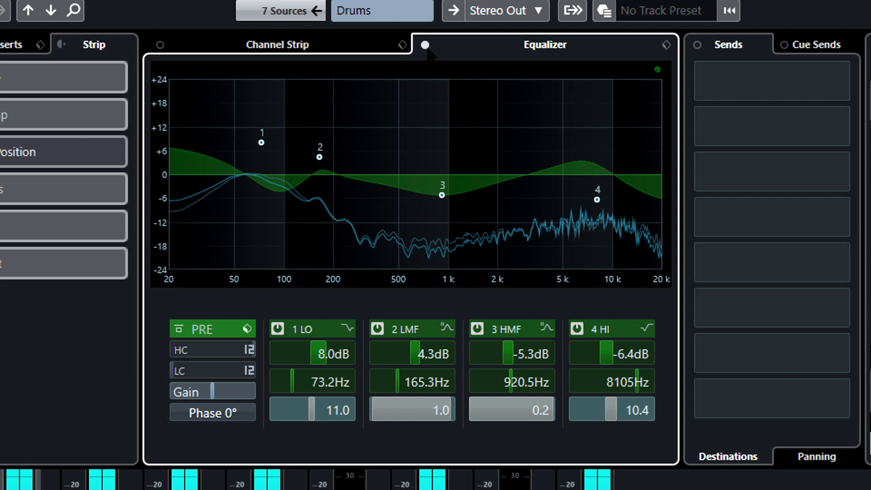
{"action": "left_click", "coordinate": [426, 46]}
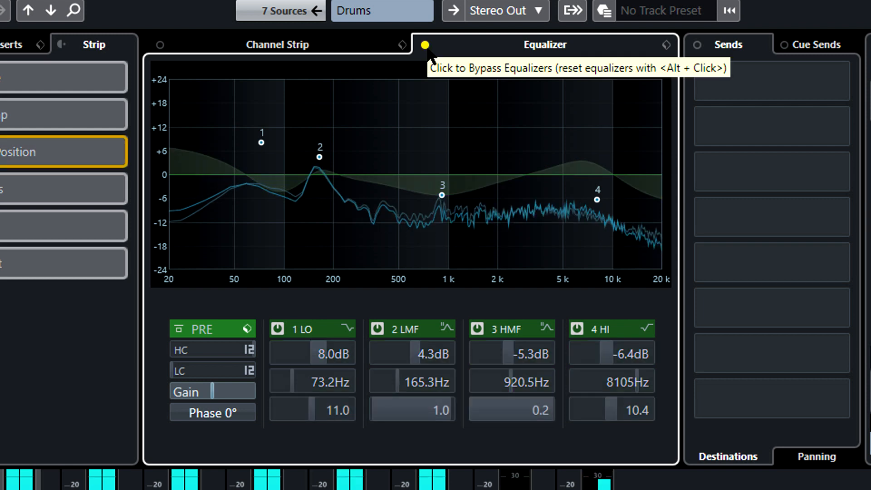
{"action": "left_click", "coordinate": [427, 46]}
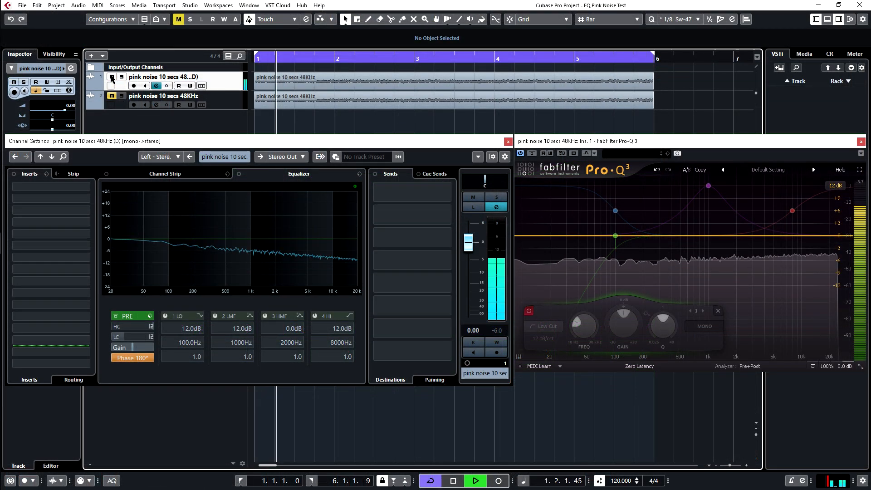
Toggle the mute on the duplicate pink noise track to compare it alone and combined with the original.
{"action": "left_click", "coordinate": [112, 77]}
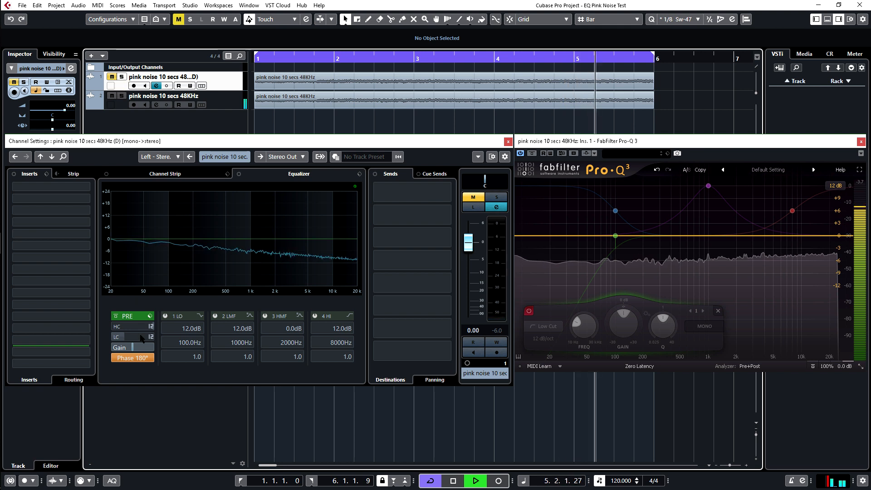
{"action": "left_click", "coordinate": [112, 77]}
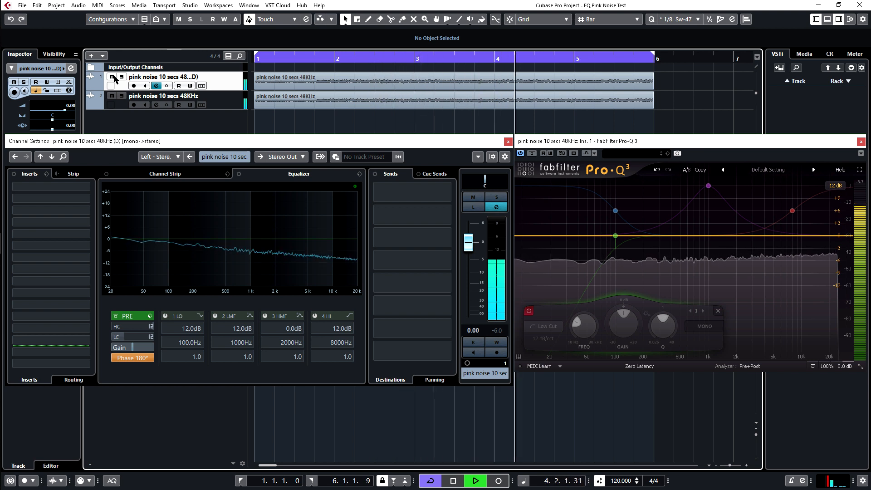
{"action": "left_click", "coordinate": [112, 77]}
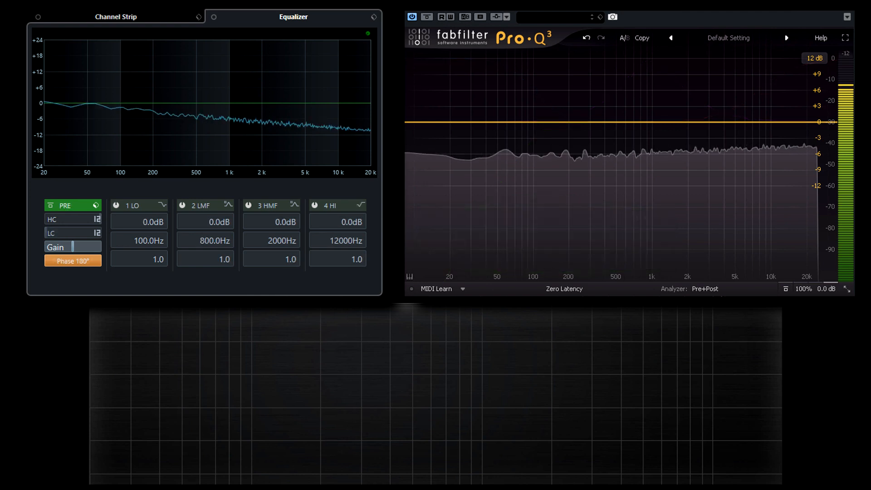
Enable the low cut in the pink noise channel's PRE section and set its frequency to 100 Hz.
{"action": "left_click", "coordinate": [49, 233]}
{"action": "double_click", "coordinate": [69, 233]}
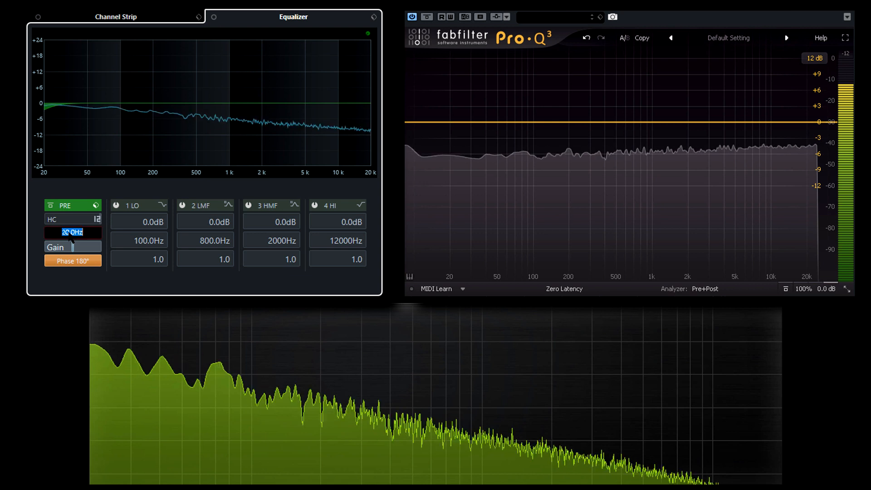
{"action": "type", "text": "100"}
{"action": "key", "text": "Return"}
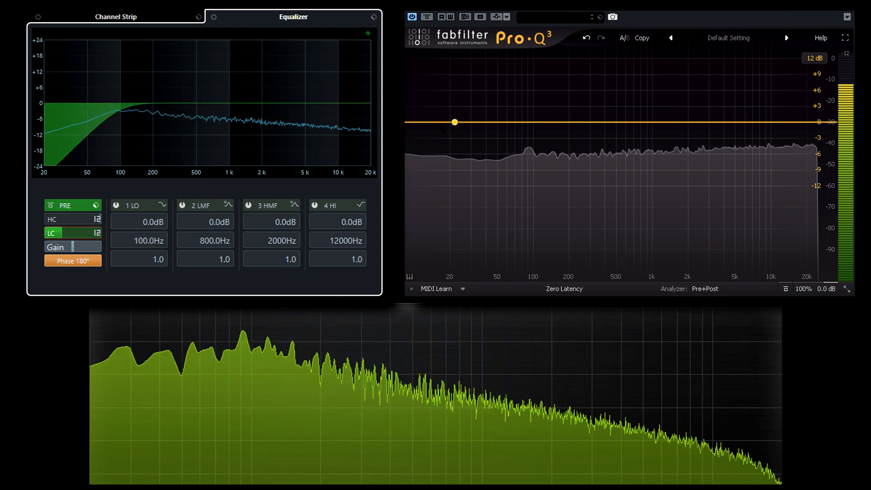
Add a Low Cut band in Pro-Q 3, set its frequency to 100 Hz and adjust its Q to 1.049.
{"action": "left_click", "coordinate": [421, 122]}
{"action": "double_click", "coordinate": [491, 230]}
{"action": "type", "text": "100"}
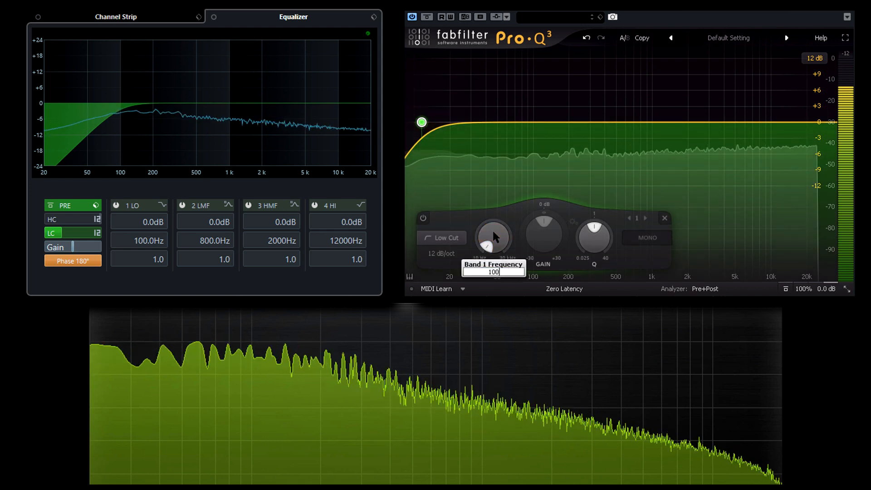
{"action": "key", "text": "Return"}
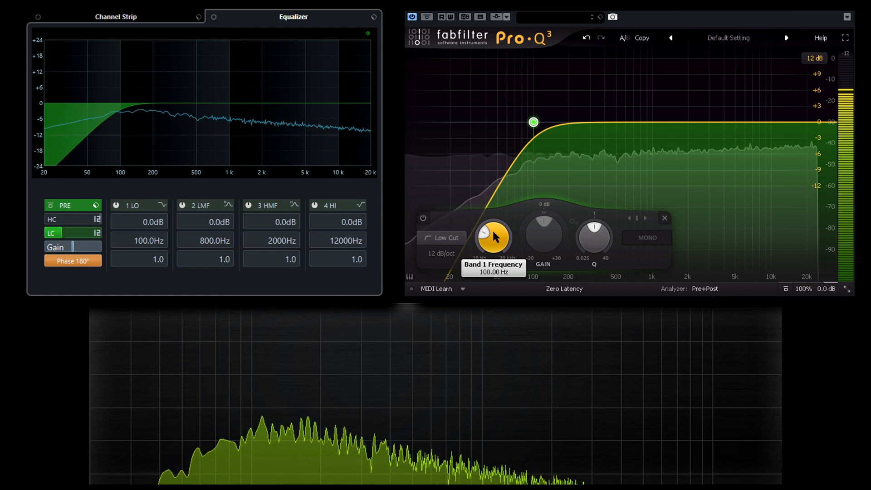
{"action": "mouse_move", "coordinate": [596, 245]}
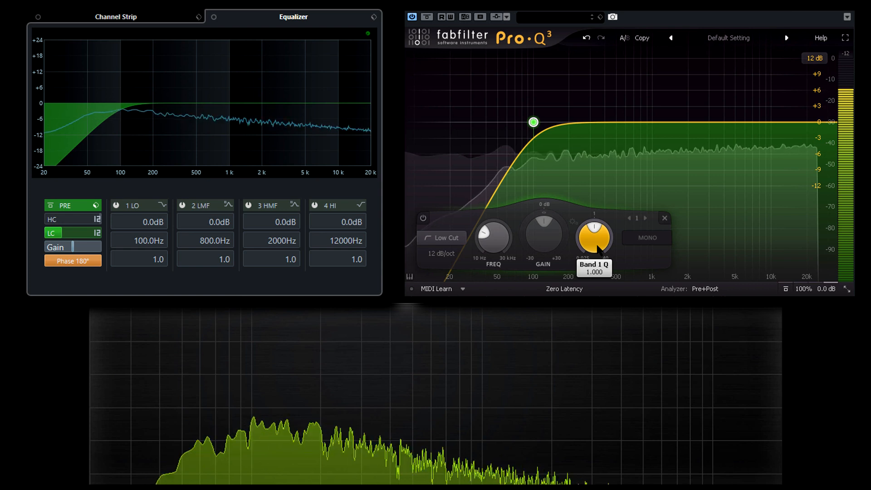
{"action": "mouse_move", "coordinate": [599, 248]}
{"action": "left_mouse_down"}
{"action": "mouse_move", "coordinate": [596, 262]}
{"action": "mouse_move", "coordinate": [591, 234]}
{"action": "left_mouse_up"}
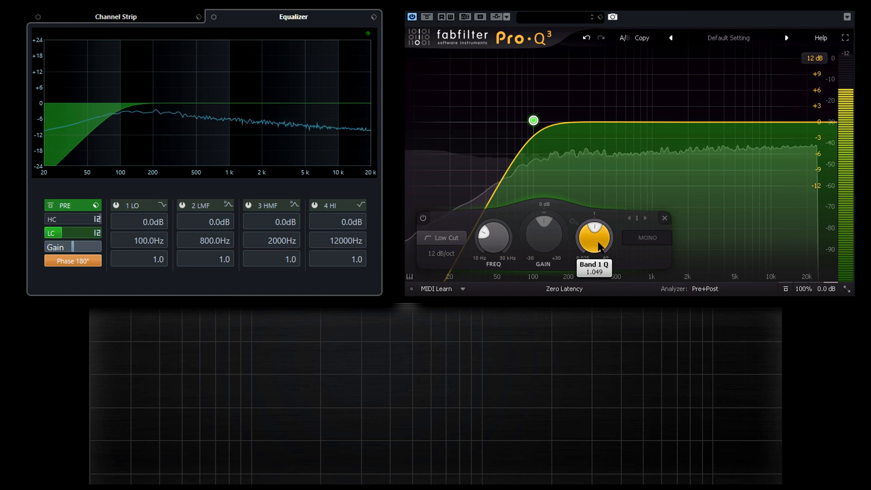
Delete the Low Cut band in Pro-Q 3 and switch off the channel EQ's low cut.
{"action": "left_click", "coordinate": [665, 218]}
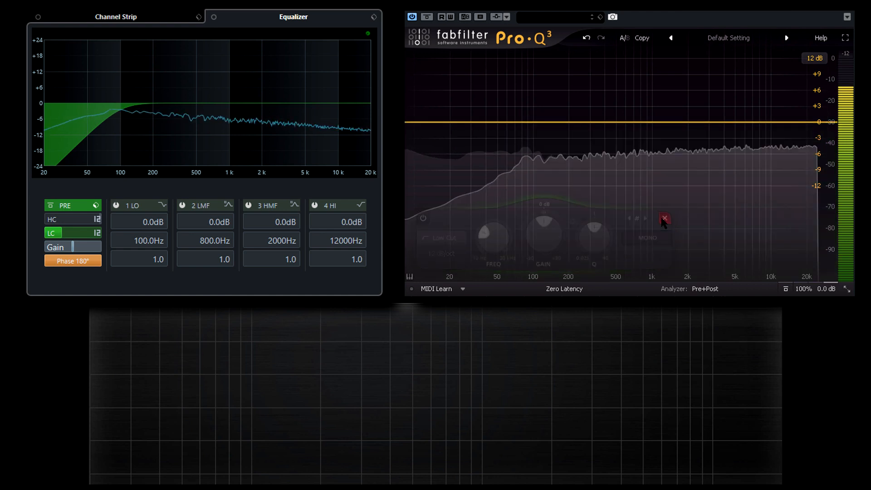
{"action": "left_click", "coordinate": [50, 233]}
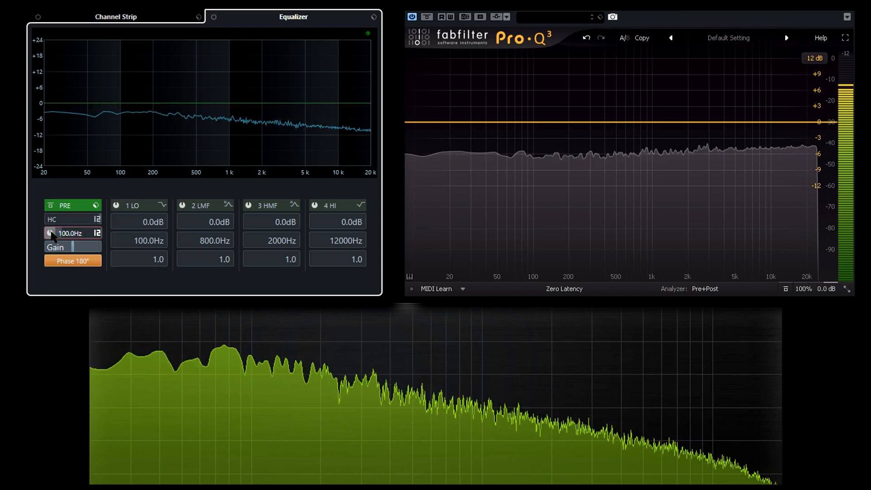
Enable band 1 of the channel EQ and set its gain to 12 dB.
{"action": "left_click", "coordinate": [116, 206]}
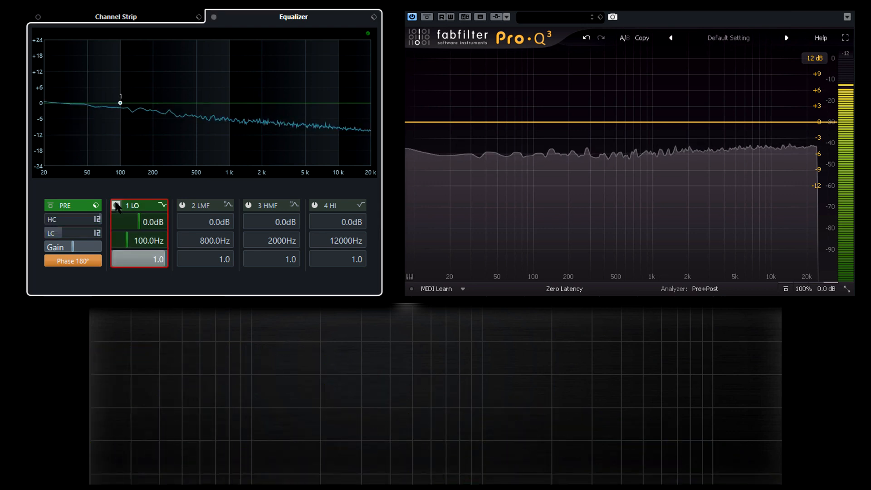
{"action": "double_click", "coordinate": [145, 224]}
{"action": "type", "text": "12"}
{"action": "key", "text": "Return"}
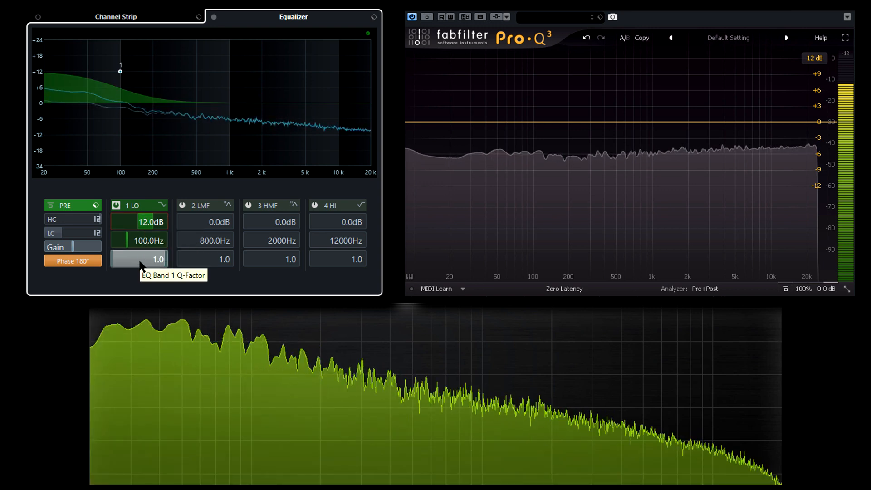
Add a Low Shelf band in Pro-Q 3 at 100 Hz with 12 dB gain and adjust its Q to 0.600.
{"action": "left_click_drag", "start_coordinate": [408, 123], "coordinate": [485, 105]}
{"action": "double_click", "coordinate": [501, 233]}
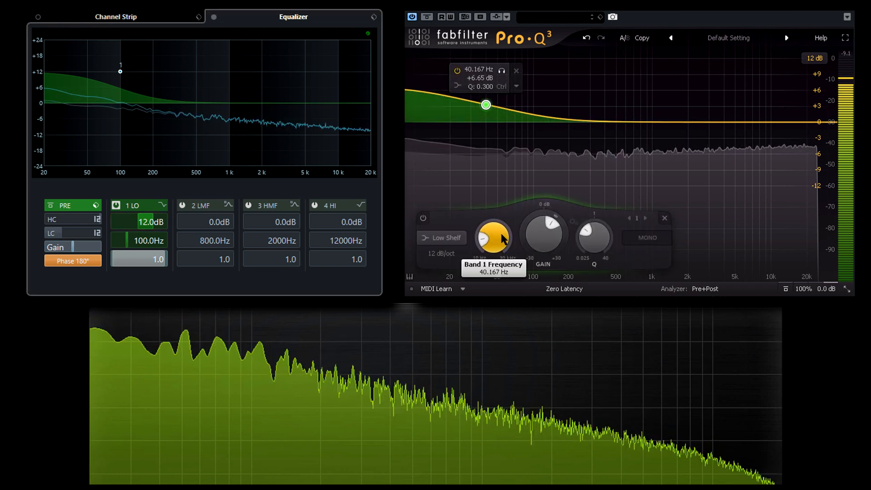
{"action": "type", "text": "100"}
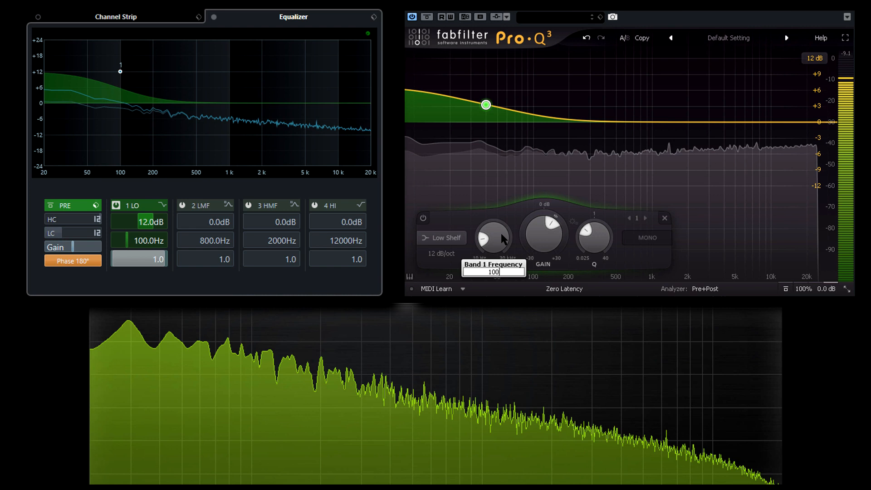
{"action": "key", "text": "Return"}
{"action": "double_click", "coordinate": [537, 249]}
{"action": "type", "text": "12"}
{"action": "key", "text": "Return"}
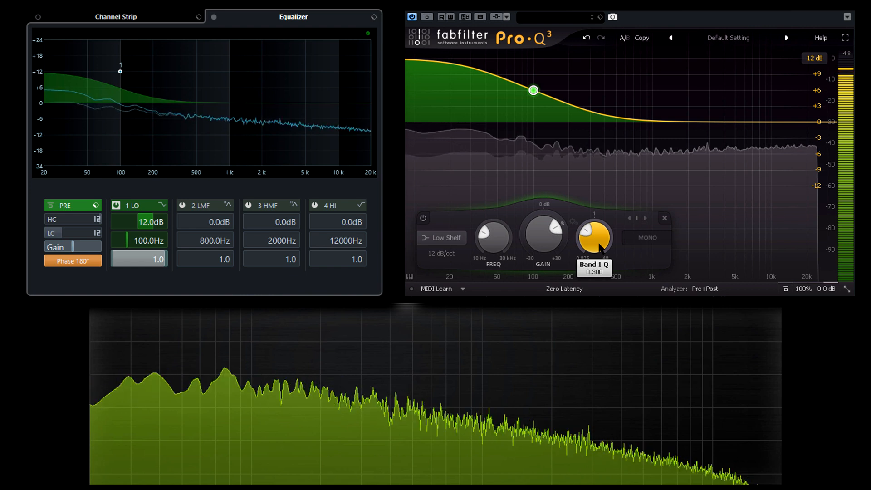
{"action": "left_click_drag", "start_coordinate": [598, 241], "coordinate": [594, 220]}
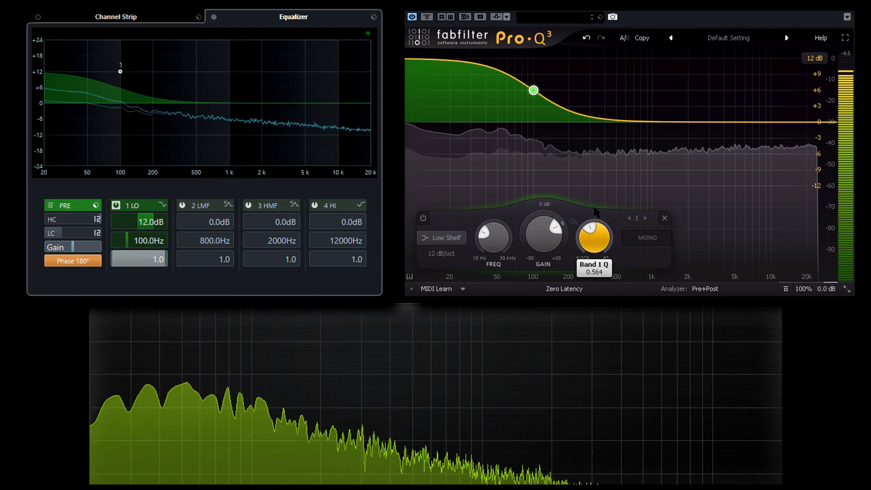
{"action": "mouse_move", "coordinate": [594, 203]}
{"action": "left_mouse_down"}
{"action": "mouse_move", "coordinate": [594, 183]}
{"action": "mouse_move", "coordinate": [599, 215]}
{"action": "mouse_move", "coordinate": [595, 193]}
{"action": "mouse_move", "coordinate": [597, 202]}
{"action": "left_mouse_up"}
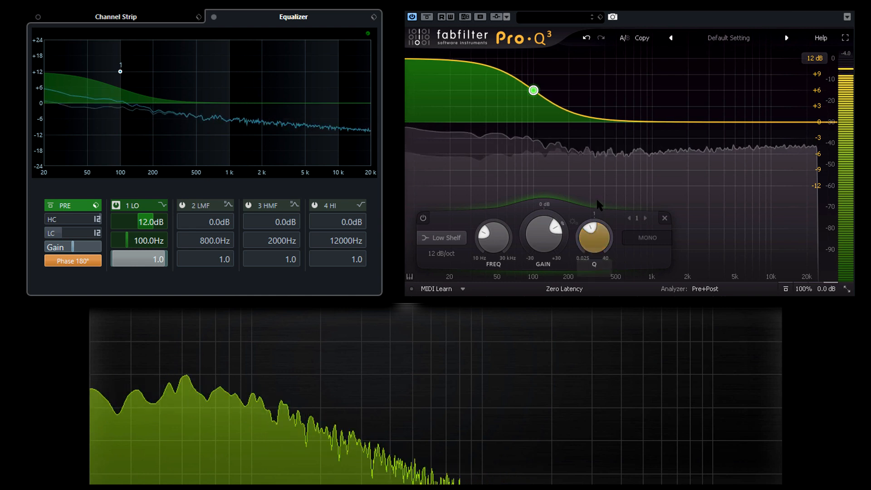
Change band 1 of the channel EQ to Low Shelf I and raise the Q of Pro-Q 3's low shelf to 0.678.
{"action": "left_click", "coordinate": [162, 205]}
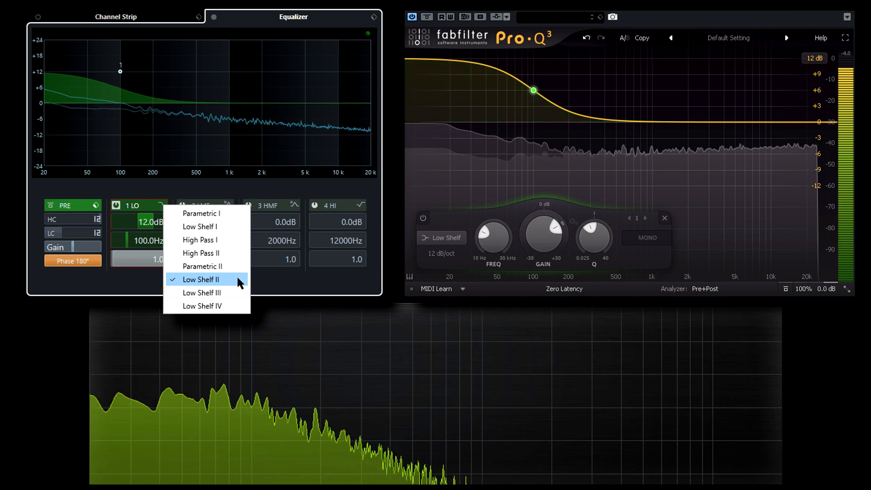
{"action": "left_click", "coordinate": [219, 222]}
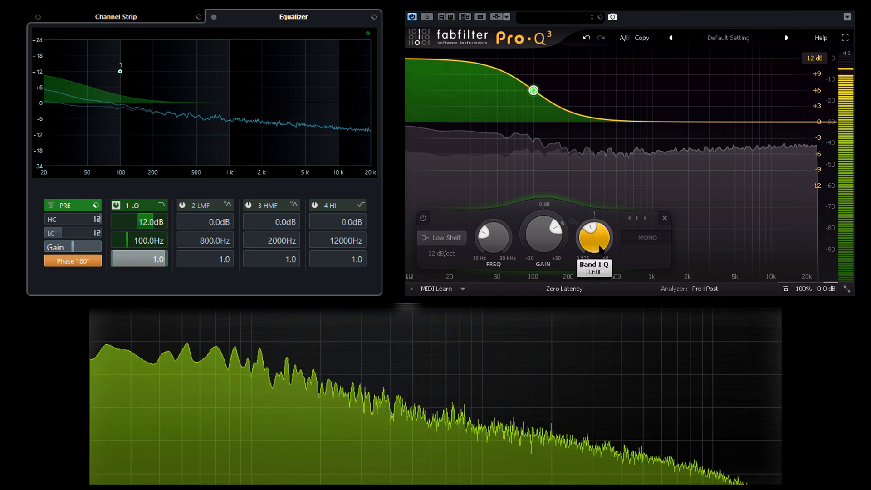
{"action": "mouse_move", "coordinate": [600, 252]}
{"action": "left_mouse_down"}
{"action": "mouse_move", "coordinate": [591, 221]}
{"action": "mouse_move", "coordinate": [598, 253]}
{"action": "mouse_move", "coordinate": [597, 227]}
{"action": "mouse_move", "coordinate": [603, 245]}
{"action": "left_mouse_up"}
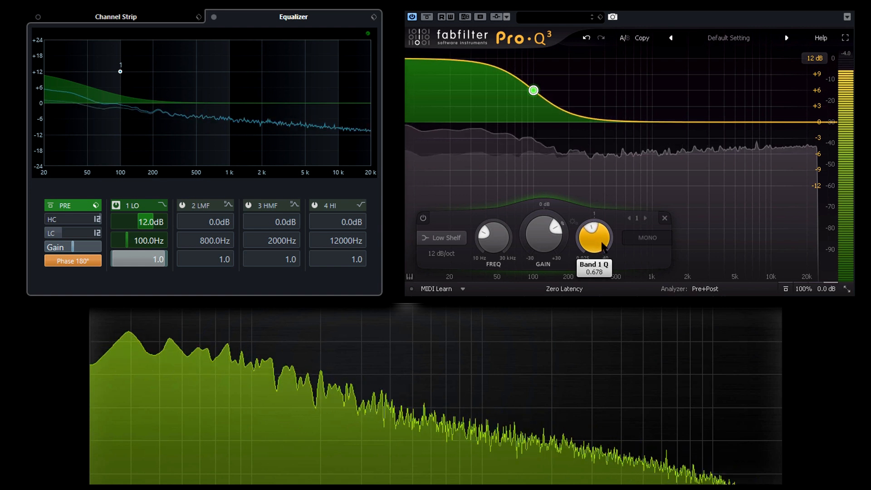
Set the Pro-Q 3 low shelf's slope to 6 dB/oct, then try a Q of 4.1 on channel EQ band 1 and reset it to 1.0.
{"action": "left_click", "coordinate": [449, 256]}
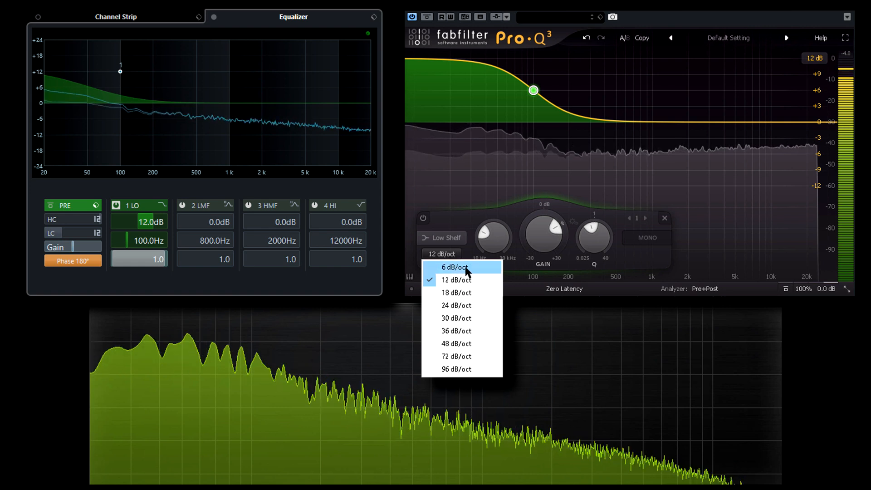
{"action": "left_click", "coordinate": [465, 268]}
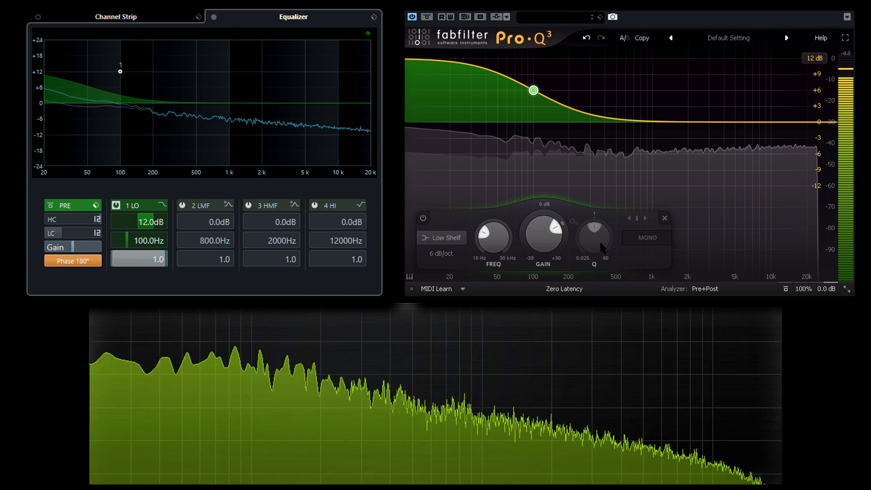
{"action": "left_click", "coordinate": [155, 263]}
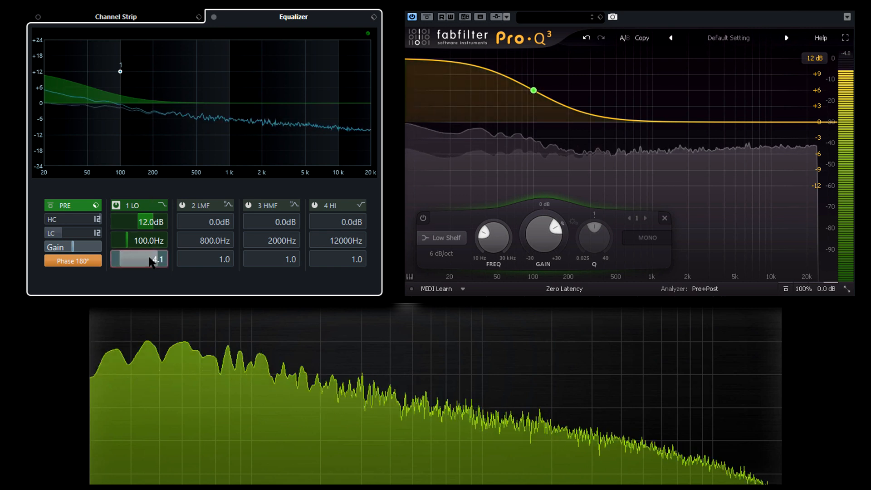
{"action": "left_click", "coordinate": [145, 258], "text": "ctrl"}
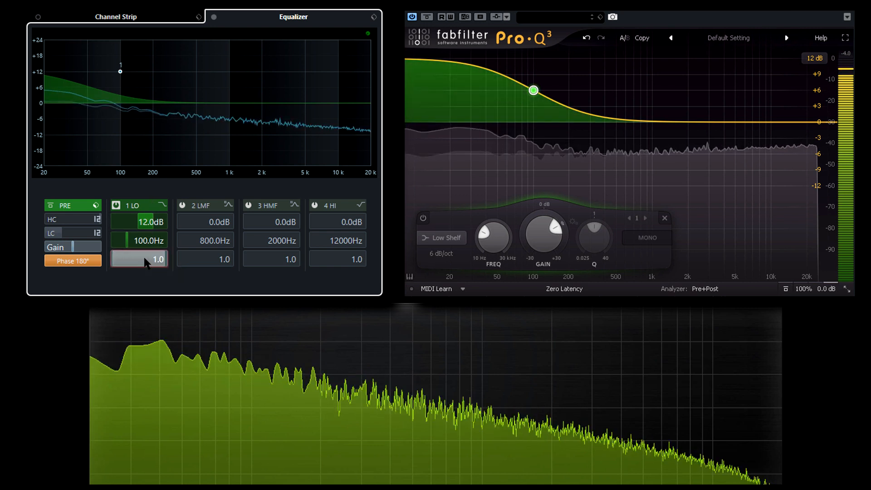
Lower the frequency of Pro-Q 3's low shelf band to 50.720 Hz.
{"action": "left_click", "coordinate": [494, 238]}
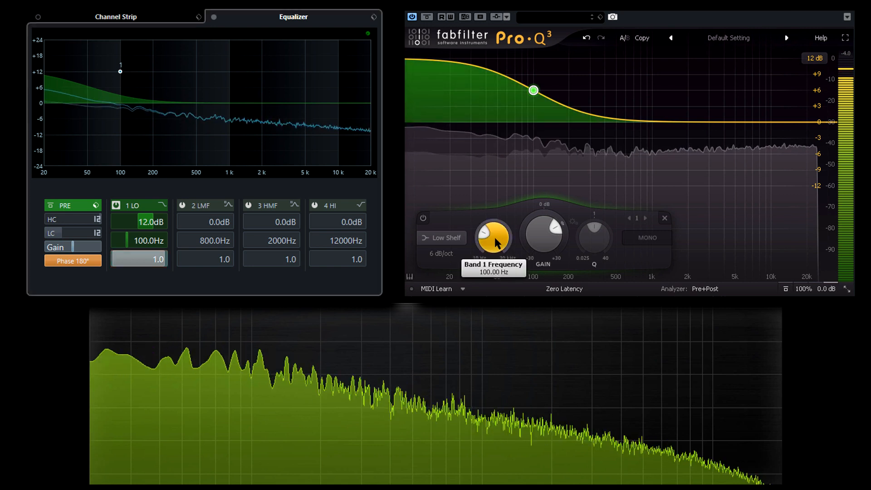
{"action": "left_click_drag", "start_coordinate": [494, 237], "coordinate": [496, 264]}
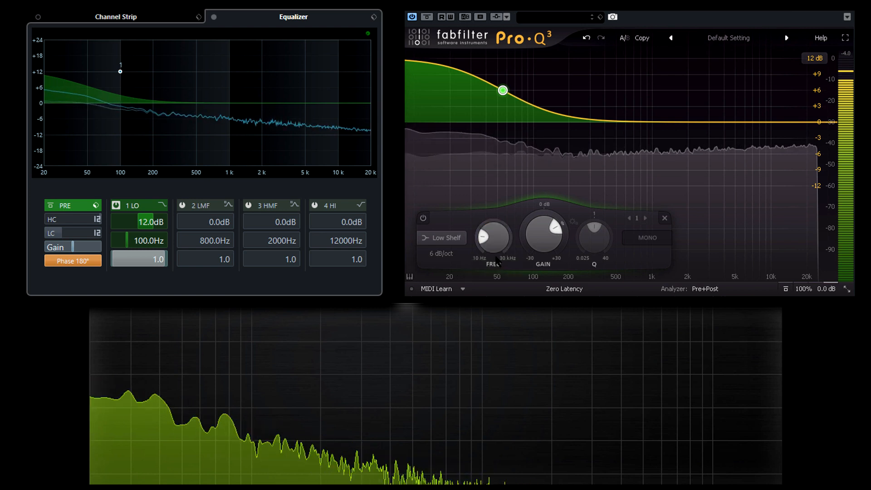
{"action": "mouse_move", "coordinate": [499, 245]}
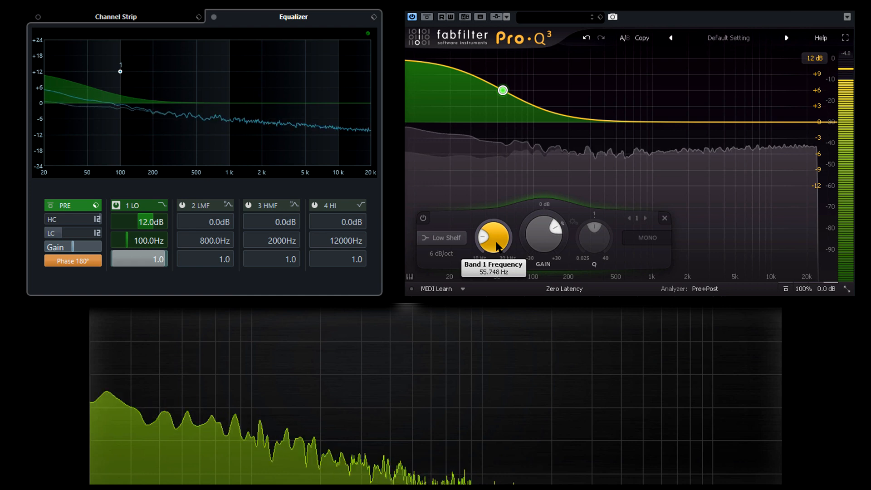
{"action": "left_click_drag", "start_coordinate": [498, 244], "coordinate": [499, 249]}
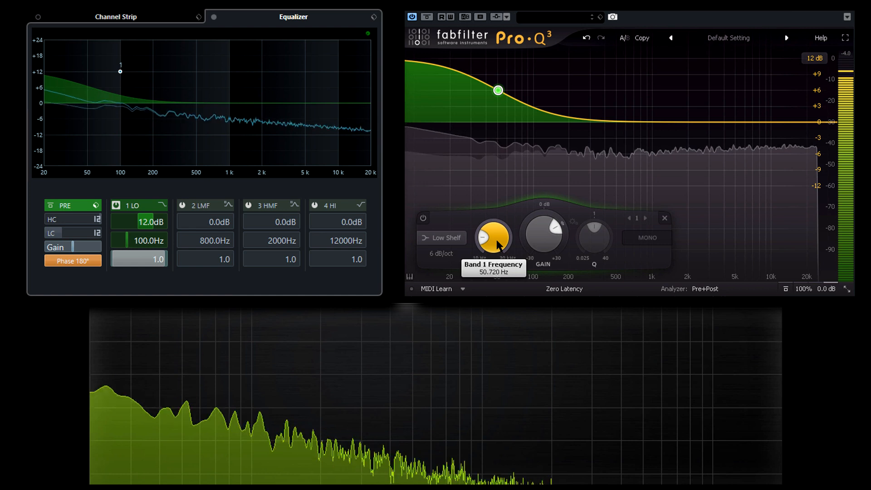
Restore the Pro-Q 3 low shelf's slope to 12 dB/oct and its frequency to 100 Hz.
{"action": "left_click", "coordinate": [444, 254]}
{"action": "left_click", "coordinate": [470, 282]}
{"action": "double_click", "coordinate": [499, 231]}
{"action": "type", "text": "00"}
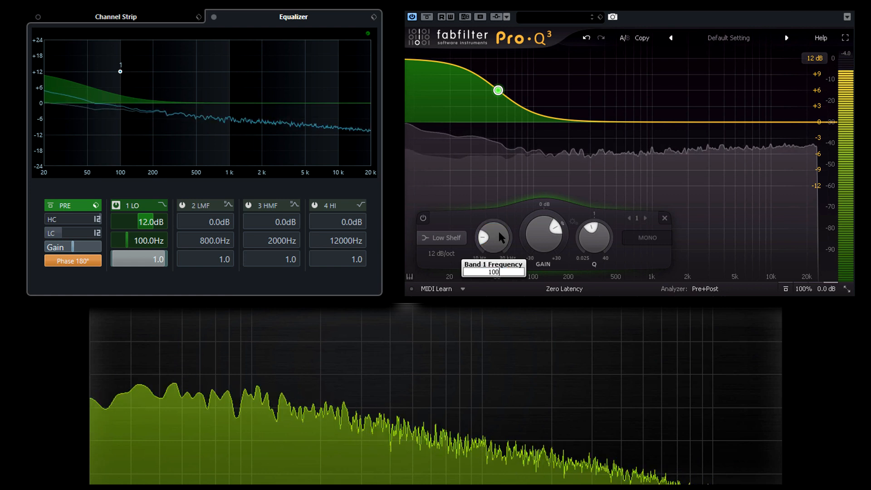
{"action": "key", "text": "Return"}
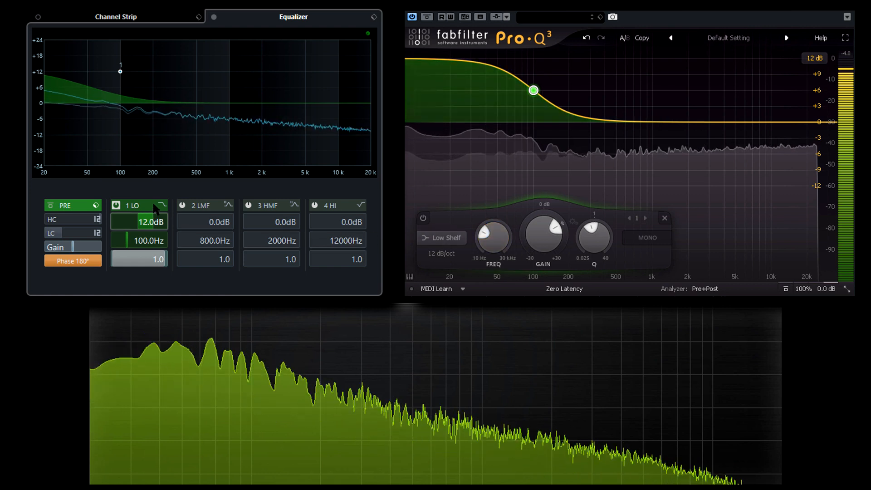
Change channel EQ band 1 to Low Shelf III and fine-tune the Pro-Q 3 low shelf's Q between about 0.44 and 0.49.
{"action": "left_click", "coordinate": [161, 205]}
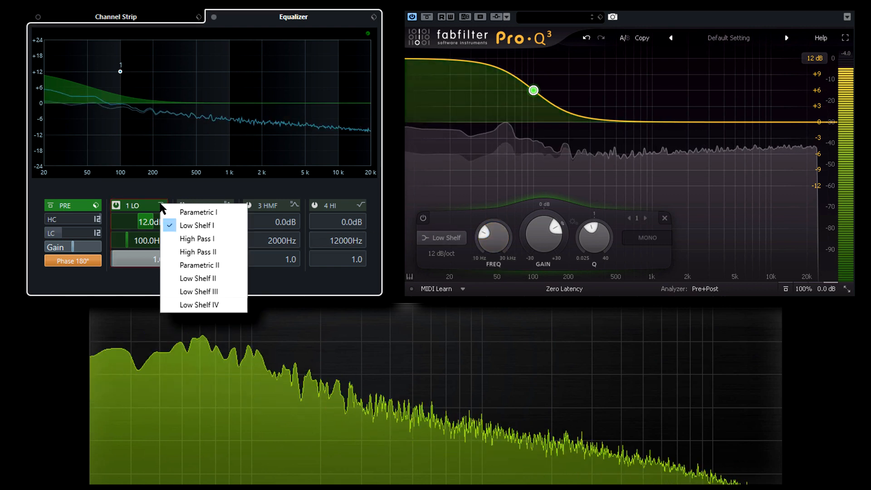
{"action": "left_click", "coordinate": [227, 290]}
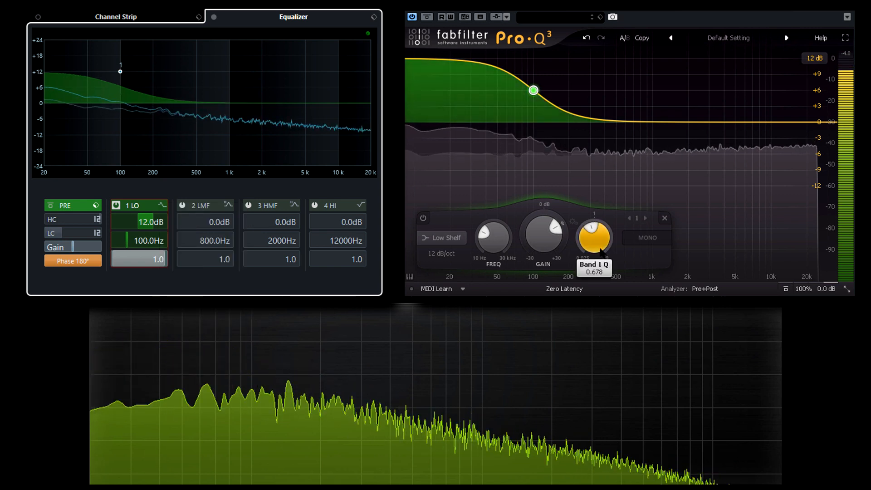
{"action": "scroll", "coordinate": [602, 261], "scroll_direction": "down", "scroll_amount": 1}
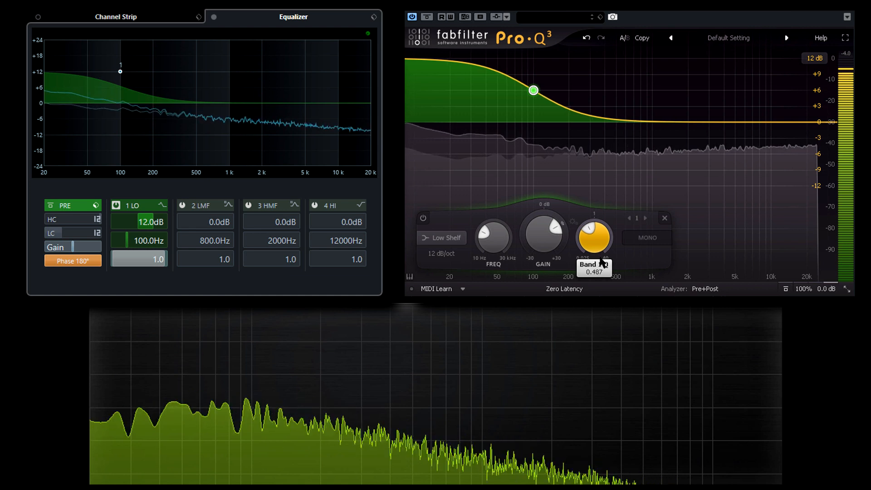
{"action": "scroll", "coordinate": [602, 263], "scroll_direction": "down", "scroll_amount": 2}
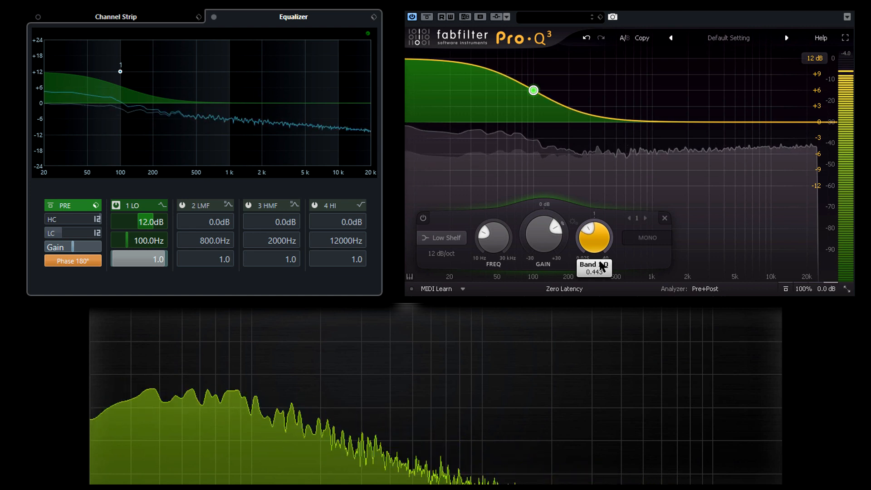
{"action": "scroll", "coordinate": [603, 267], "scroll_direction": "down", "scroll_amount": 1}
{"action": "scroll", "coordinate": [601, 265], "scroll_direction": "up", "scroll_amount": 2}
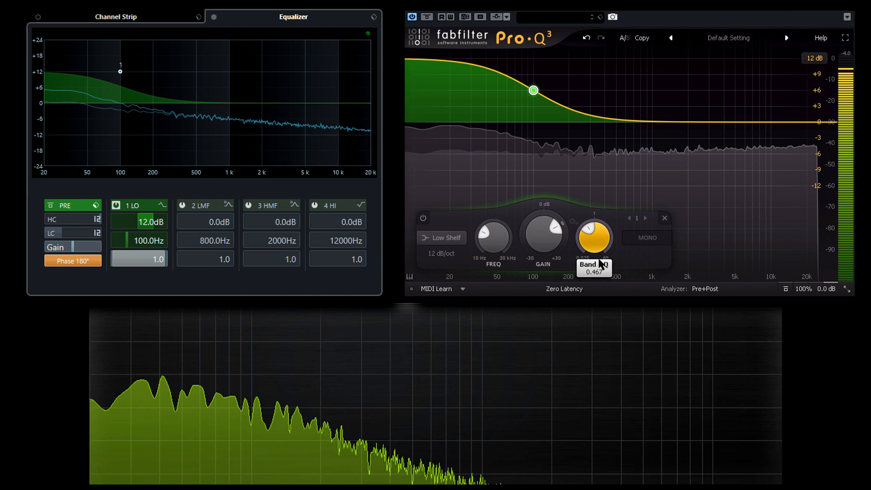
{"action": "scroll", "coordinate": [601, 265], "scroll_direction": "down", "scroll_amount": 1}
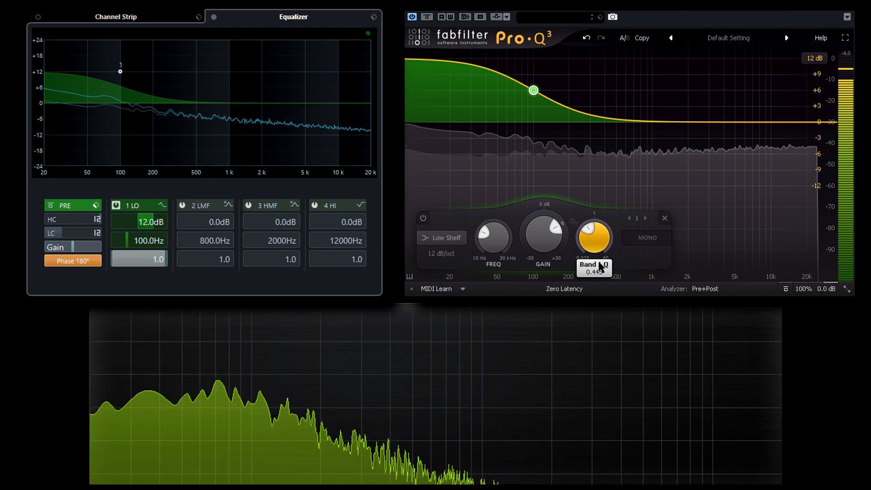
{"action": "scroll", "coordinate": [600, 268], "scroll_direction": "up", "scroll_amount": 3}
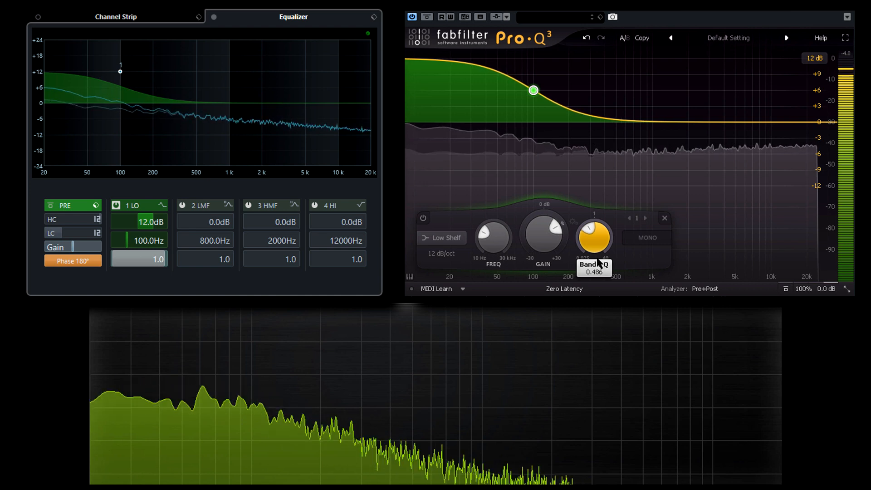
{"action": "scroll", "coordinate": [601, 265], "scroll_direction": "down", "scroll_amount": 1}
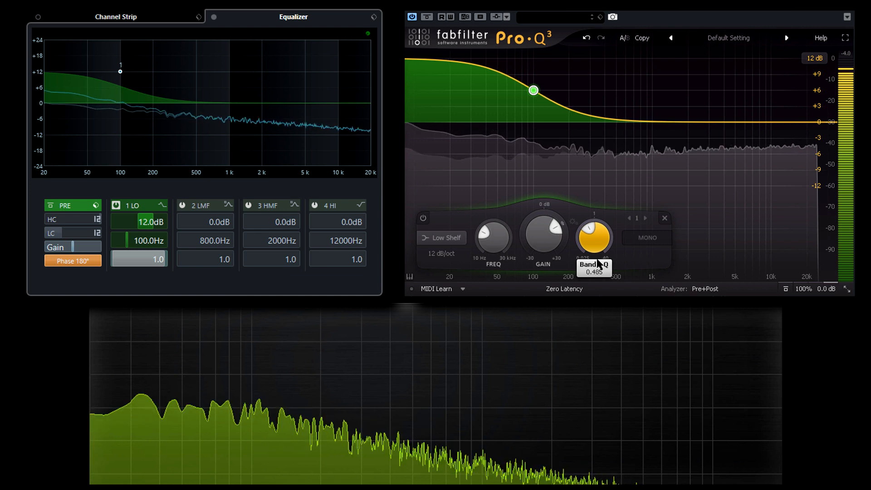
{"action": "scroll", "coordinate": [600, 265], "scroll_direction": "down", "scroll_amount": 1}
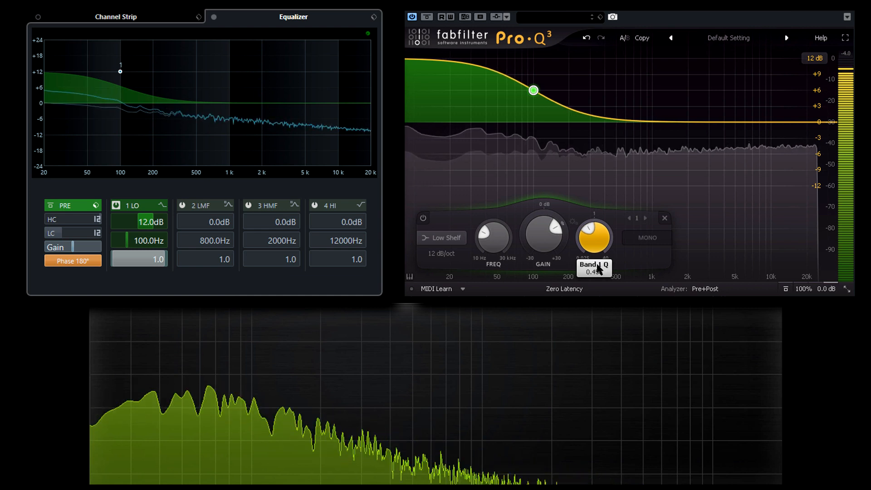
{"action": "scroll", "coordinate": [599, 269], "scroll_direction": "down", "scroll_amount": 2}
{"action": "scroll", "coordinate": [599, 268], "scroll_direction": "up", "scroll_amount": 3}
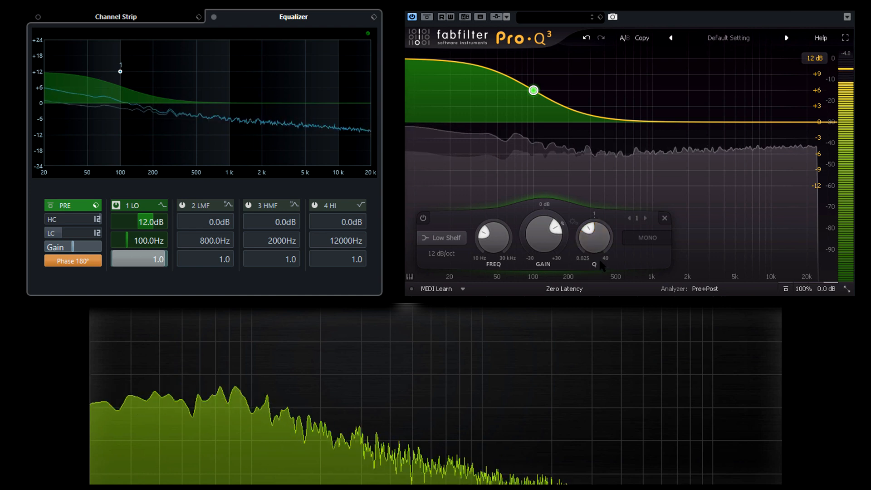
Change channel EQ band 1 to Low Shelf IV and adjust the Pro-Q 3 low shelf's Q to about 0.534.
{"action": "left_click", "coordinate": [165, 204]}
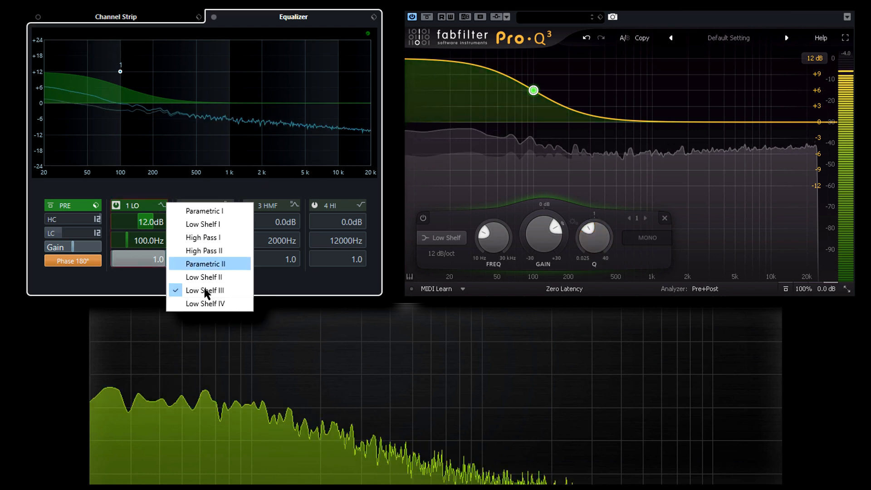
{"action": "left_click", "coordinate": [213, 304]}
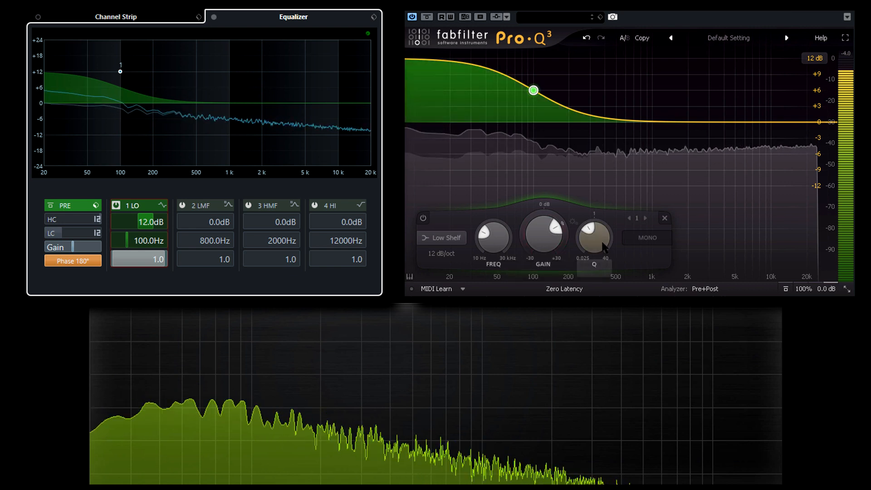
{"action": "mouse_move", "coordinate": [597, 239]}
{"action": "scroll", "coordinate": [595, 232], "scroll_direction": "down", "scroll_amount": 1}
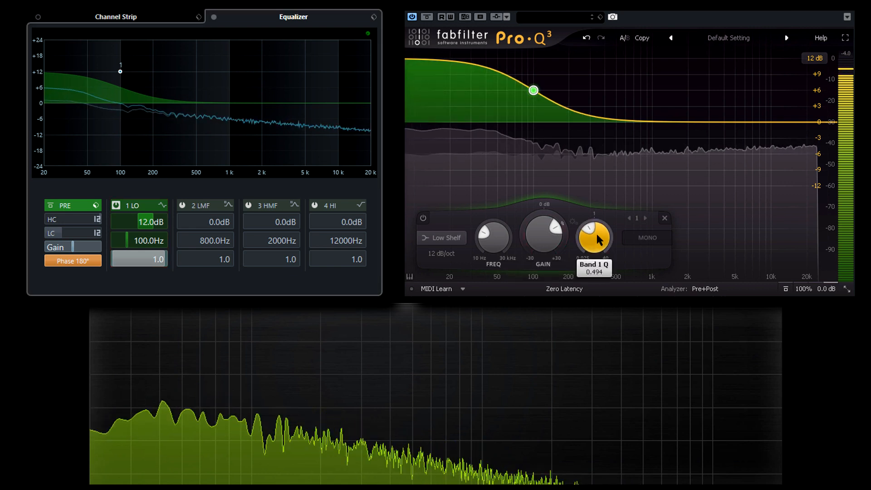
{"action": "left_click_drag", "start_coordinate": [595, 233], "coordinate": [596, 242]}
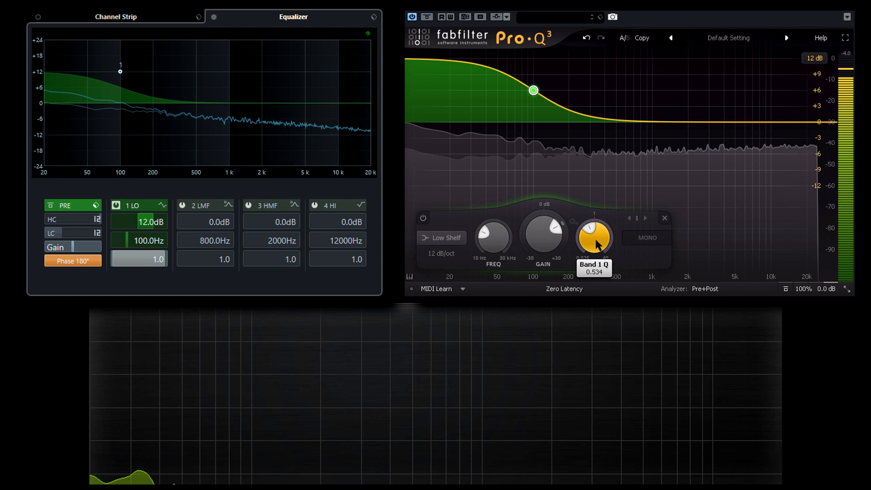
{"action": "left_click_drag", "start_coordinate": [595, 239], "coordinate": [595, 239]}
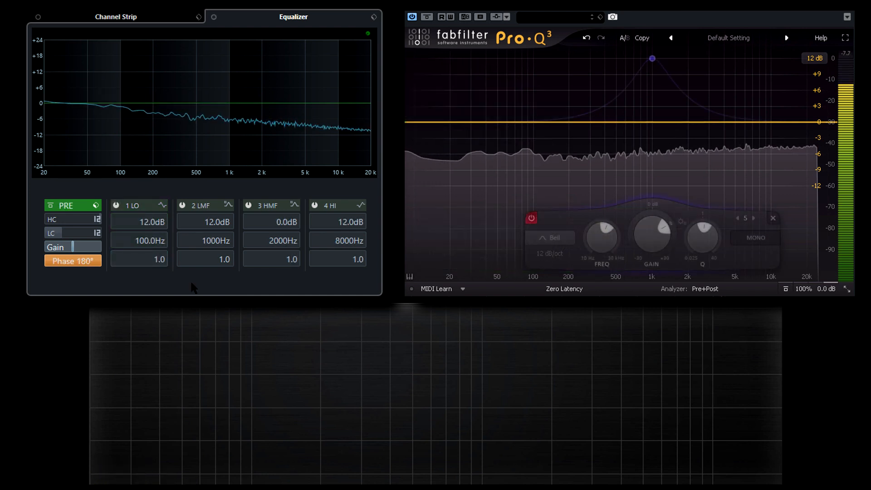
Enable band 2 of the channel EQ and the matching 12 dB Bell band at 1 kHz in Pro-Q 3.
{"action": "left_click", "coordinate": [182, 205]}
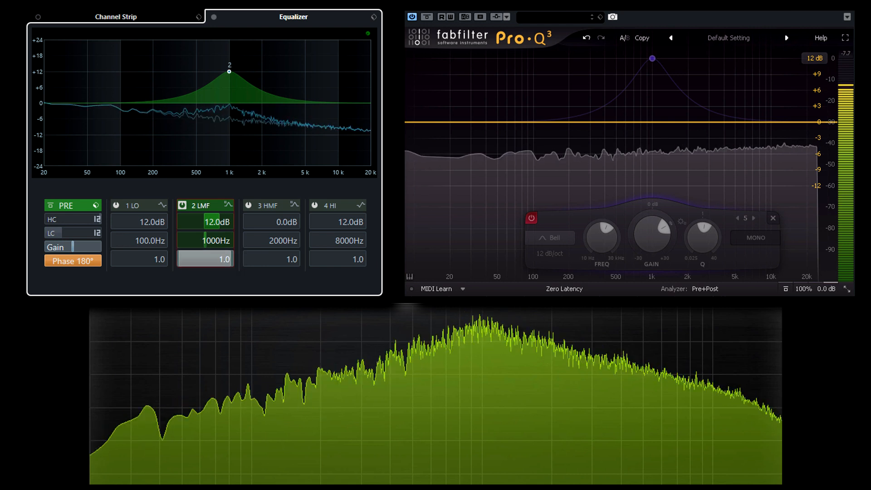
{"action": "left_click", "coordinate": [531, 219]}
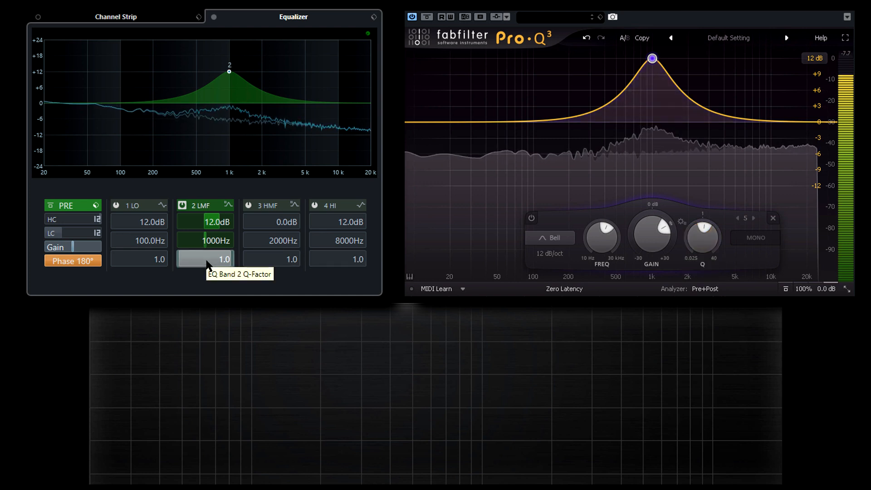
Change channel EQ band 2 to Parametric I and fine-tune the Pro-Q 3 bell's Q to about 0.686.
{"action": "left_click", "coordinate": [228, 206]}
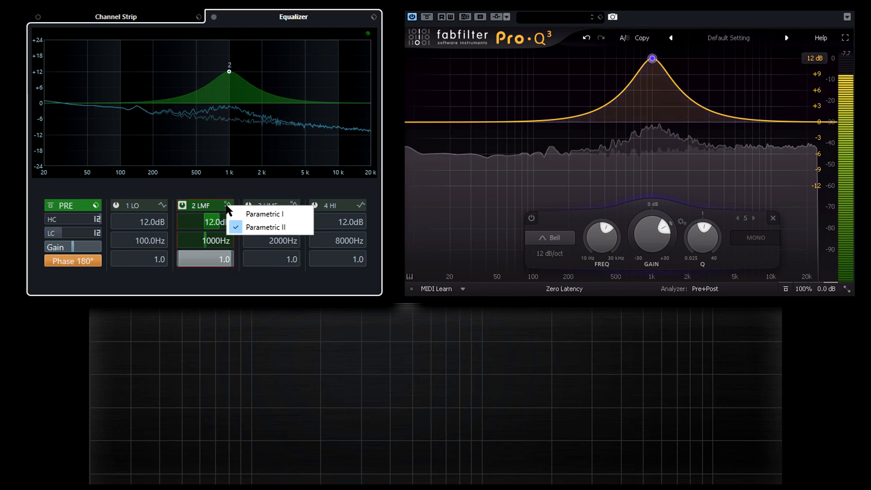
{"action": "left_click", "coordinate": [293, 213]}
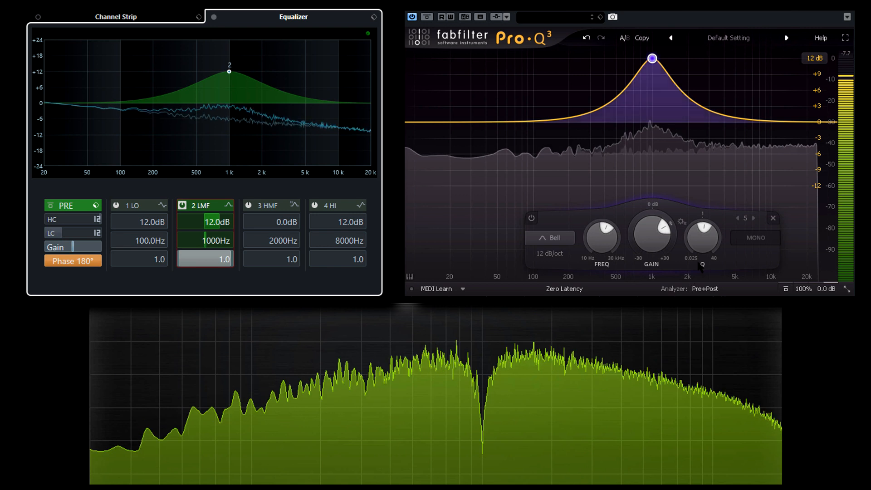
{"action": "mouse_move", "coordinate": [706, 244]}
{"action": "left_click_drag", "start_coordinate": [707, 246], "coordinate": [706, 274]}
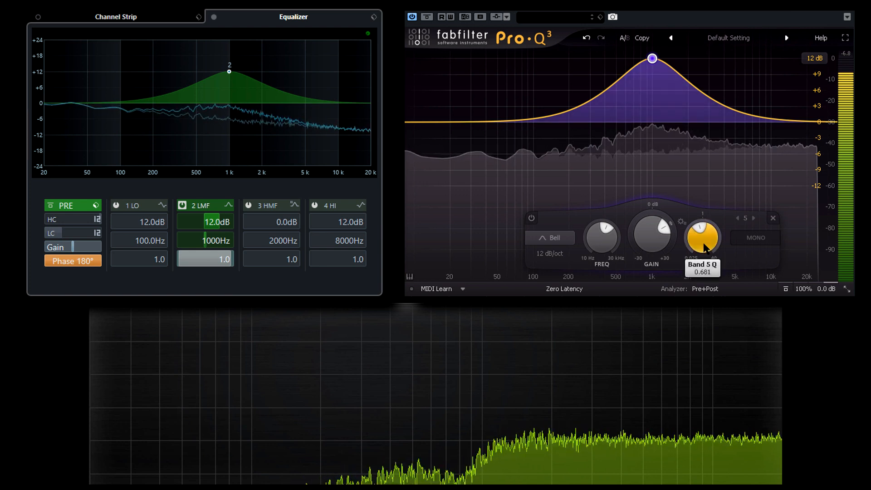
{"action": "left_click_drag", "start_coordinate": [704, 249], "coordinate": [699, 246]}
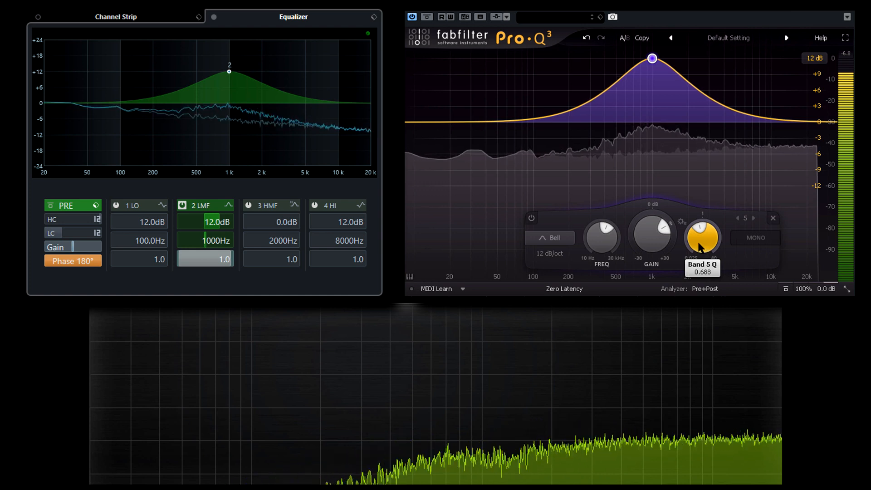
{"action": "left_click_drag", "start_coordinate": [697, 243], "coordinate": [694, 245]}
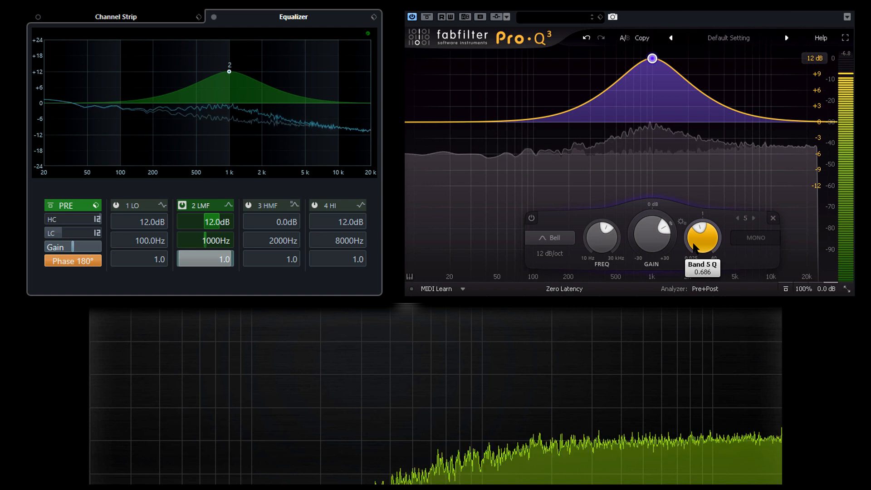
Set the frequency of both the Pro-Q 3 bell and channel EQ band 2 to 10000 Hz.
{"action": "double_click", "coordinate": [599, 249]}
{"action": "type", "text": "10000"}
{"action": "key", "text": "Return"}
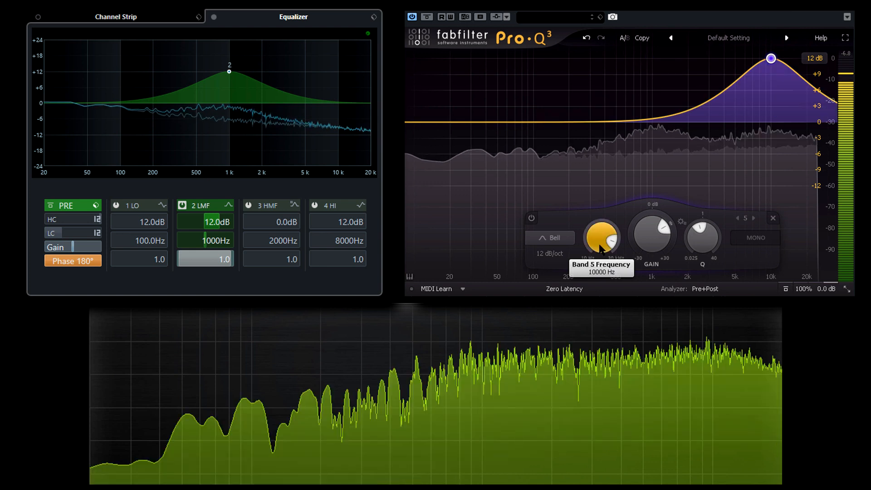
{"action": "left_click", "coordinate": [215, 241]}
{"action": "type", "text": "10000"}
{"action": "key", "text": "Return"}
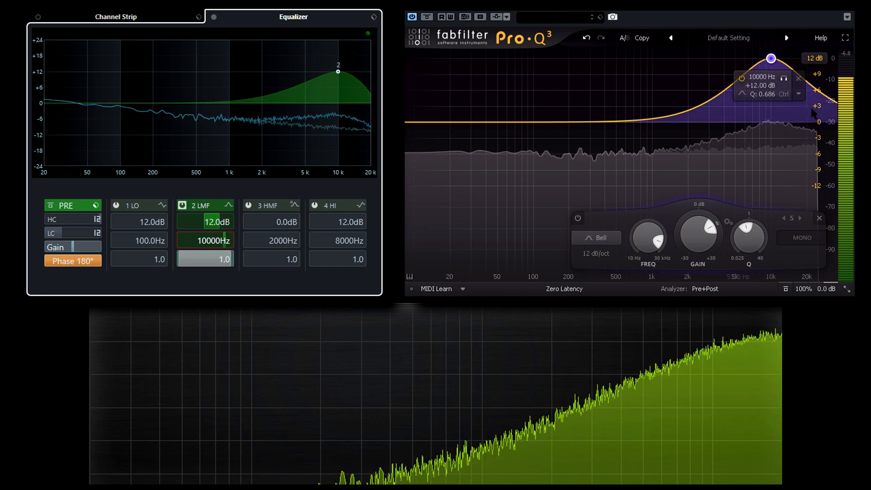
Try lowering the Pro-Q 3 bell's Q to about 0.518 at 10 kHz and bring it back up.
{"action": "left_click", "coordinate": [751, 247]}
{"action": "mouse_move", "coordinate": [750, 244]}
{"action": "left_mouse_down"}
{"action": "mouse_move", "coordinate": [751, 252]}
{"action": "mouse_move", "coordinate": [747, 240]}
{"action": "left_mouse_up"}
{"action": "left_click_drag", "start_coordinate": [749, 247], "coordinate": [752, 252]}
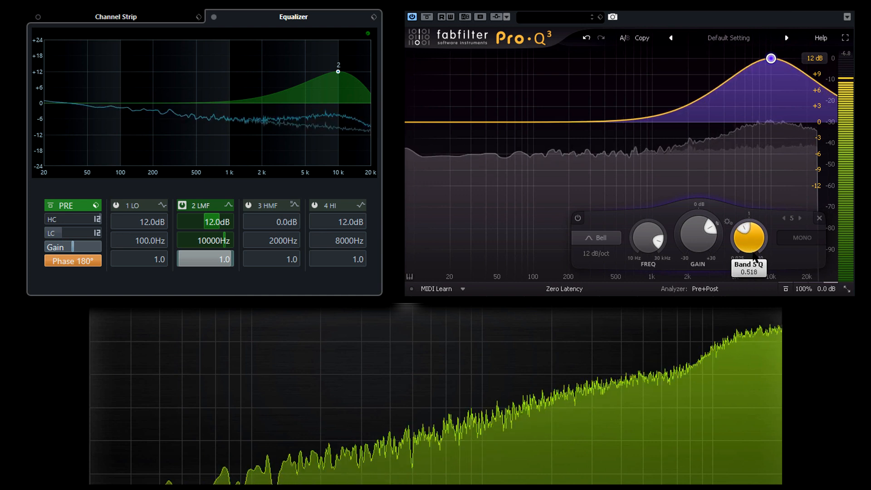
{"action": "left_click_drag", "start_coordinate": [751, 252], "coordinate": [750, 244]}
Change channel EQ band 2 to Parametric II and set the Pro-Q 3 bell's Q to 1.211.
{"action": "left_click", "coordinate": [228, 205]}
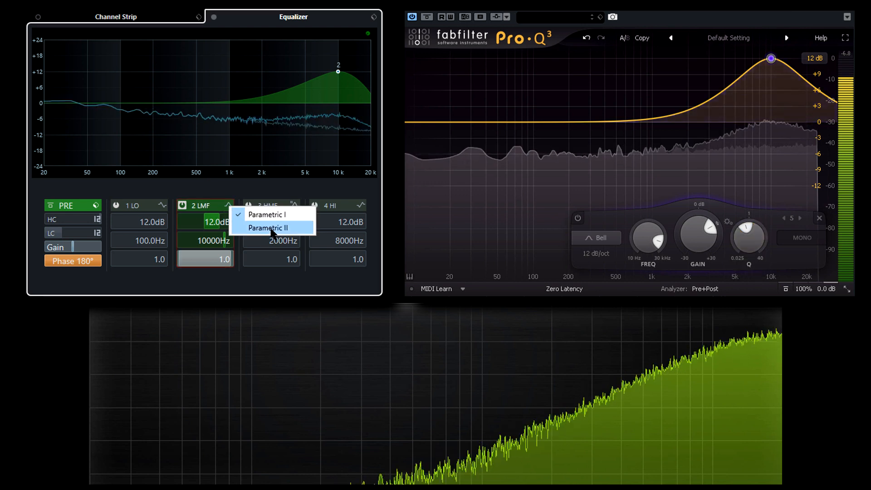
{"action": "left_click", "coordinate": [271, 228]}
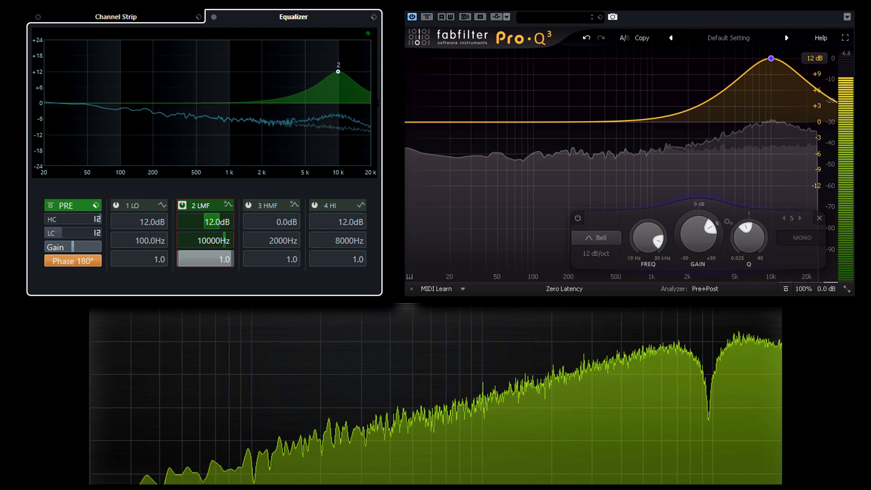
{"action": "left_click_drag", "start_coordinate": [748, 239], "coordinate": [744, 218]}
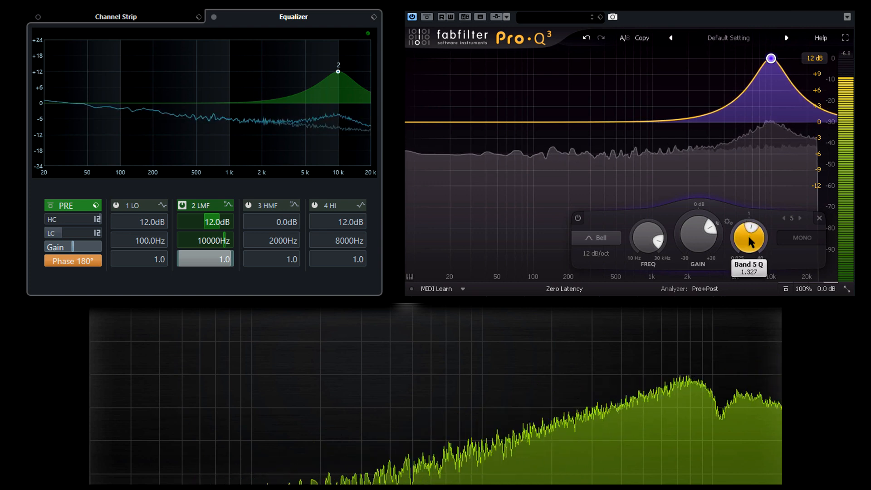
{"action": "double_click", "coordinate": [749, 249]}
{"action": "type", "text": "1.211"}
{"action": "key", "text": "Return"}
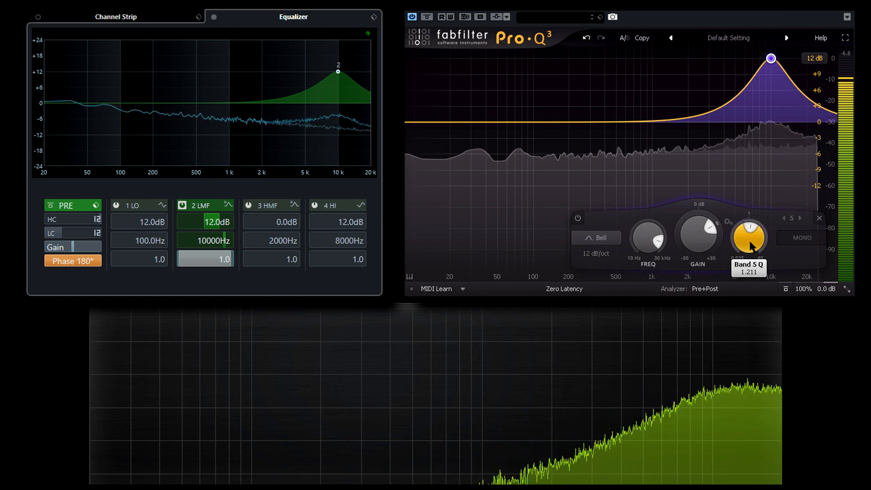
Fine-tune the Pro-Q 3 bell's Q between about 1.08 and 1.24, settling on 1.194.
{"action": "scroll", "coordinate": [749, 244], "scroll_direction": "down", "scroll_amount": 2}
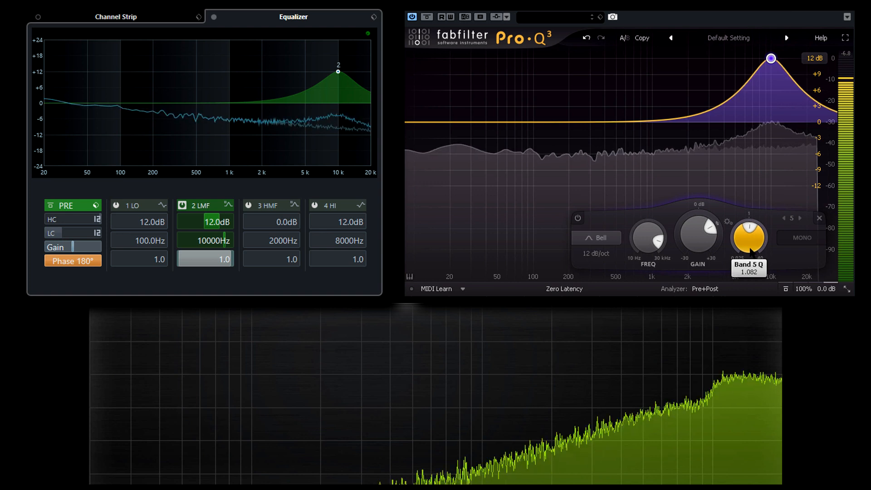
{"action": "scroll", "coordinate": [747, 245], "scroll_direction": "up", "scroll_amount": 3}
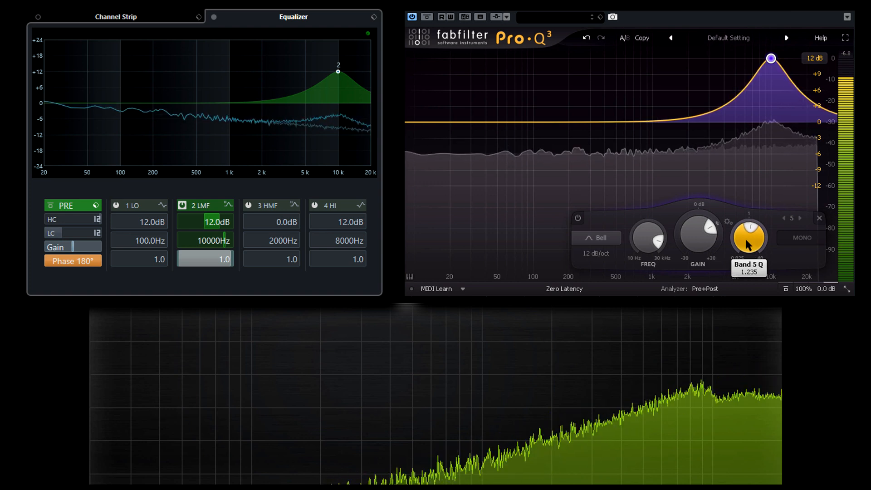
{"action": "scroll", "coordinate": [748, 243], "scroll_direction": "down", "scroll_amount": 3}
{"action": "scroll", "coordinate": [747, 245], "scroll_direction": "down", "scroll_amount": 2}
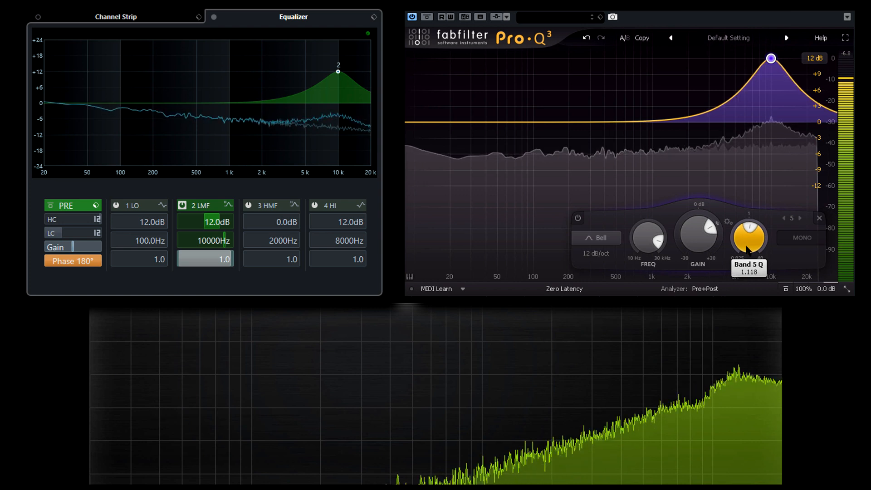
{"action": "scroll", "coordinate": [747, 245], "scroll_direction": "up", "scroll_amount": 2}
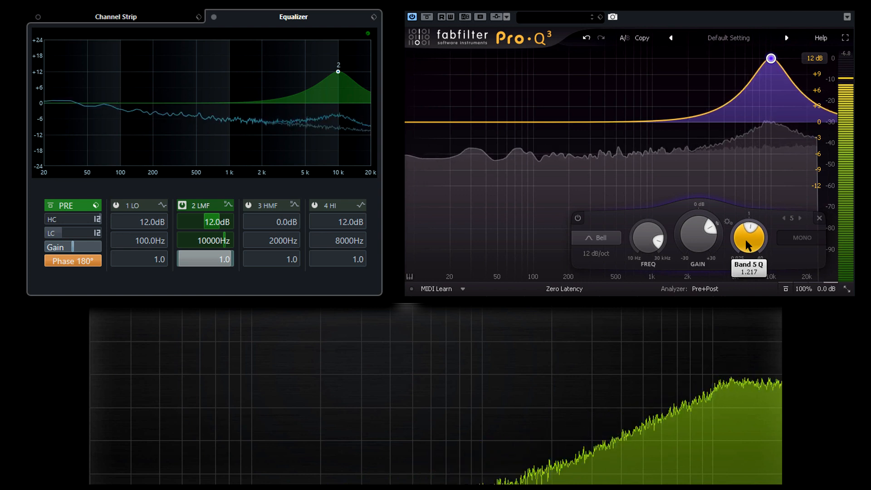
{"action": "scroll", "coordinate": [747, 245], "scroll_direction": "down", "scroll_amount": 1}
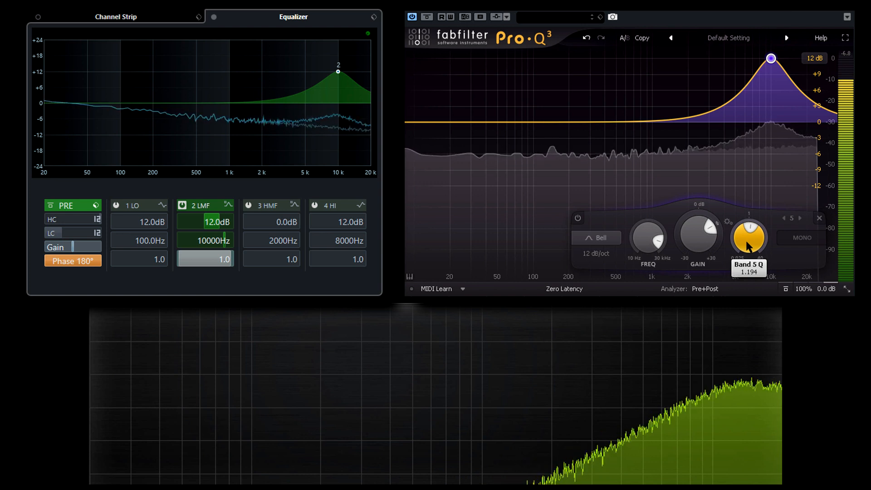
Set the Pro-Q 3 bell and channel EQ band 2 to 20000 Hz and lower the Pro-Q 3 Q to about 0.977.
{"action": "double_click", "coordinate": [647, 238]}
{"action": "type", "text": "20000"}
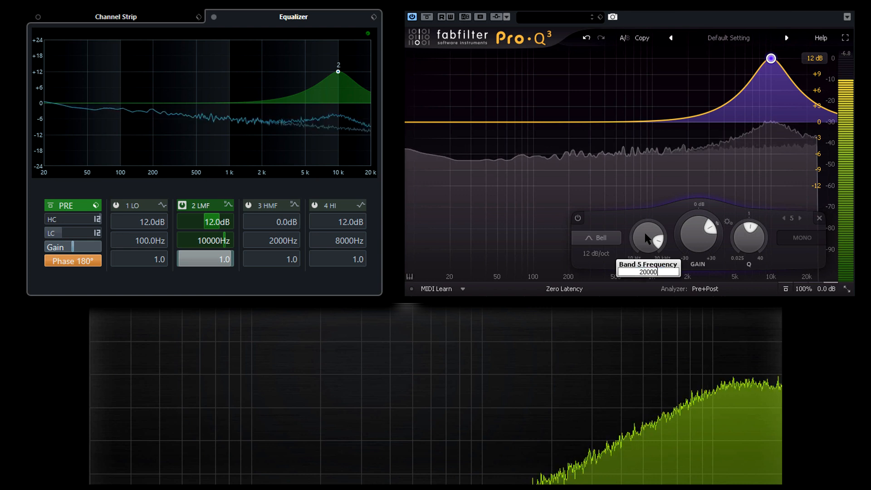
{"action": "key", "text": "Return"}
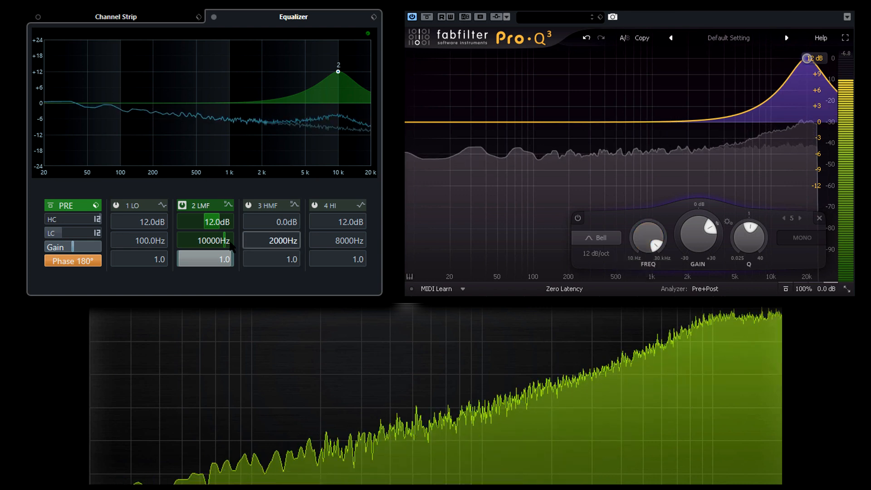
{"action": "double_click", "coordinate": [221, 240]}
{"action": "type", "text": "20000"}
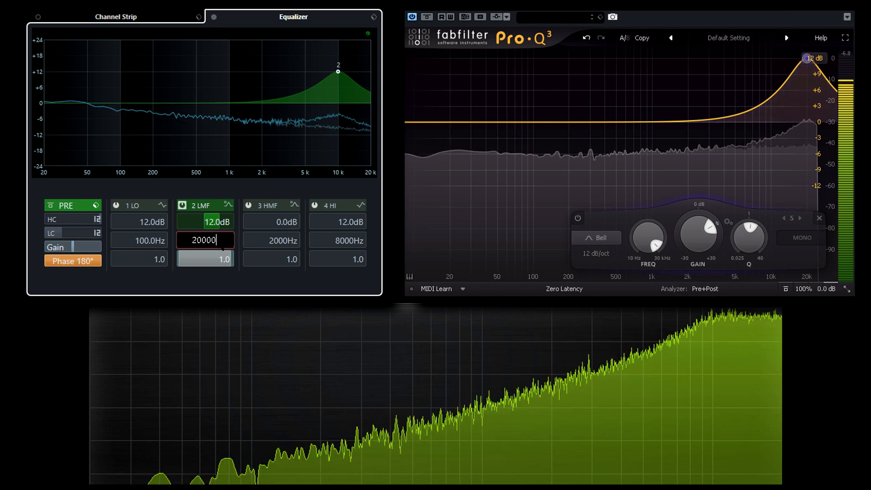
{"action": "key", "text": "Return"}
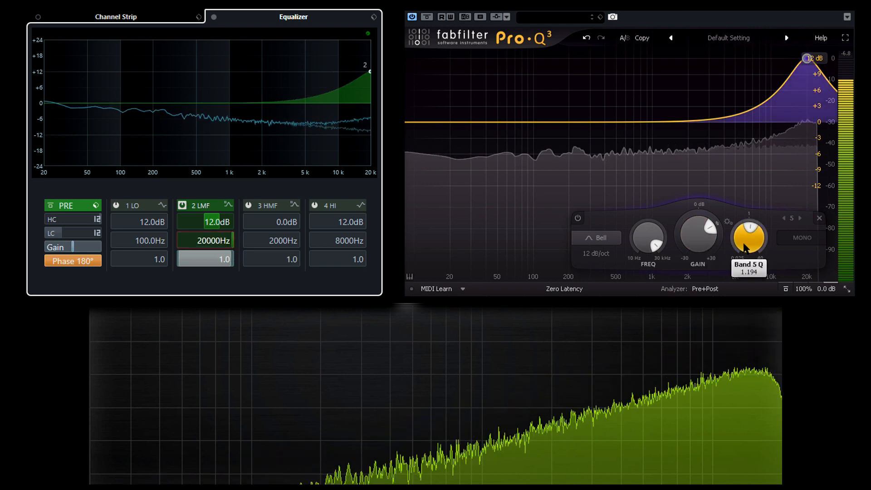
{"action": "left_click_drag", "start_coordinate": [746, 249], "coordinate": [749, 259]}
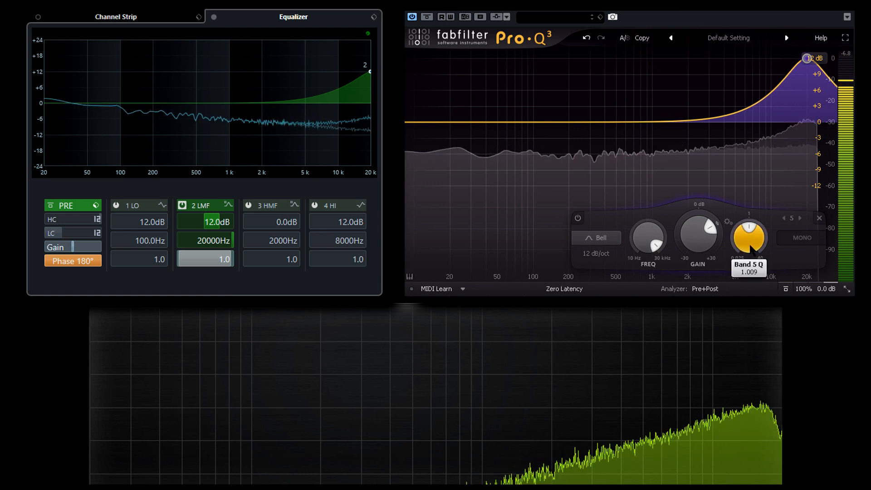
{"action": "mouse_move", "coordinate": [750, 245]}
{"action": "left_mouse_down"}
{"action": "mouse_move", "coordinate": [752, 259]}
{"action": "mouse_move", "coordinate": [752, 252]}
{"action": "left_mouse_up"}
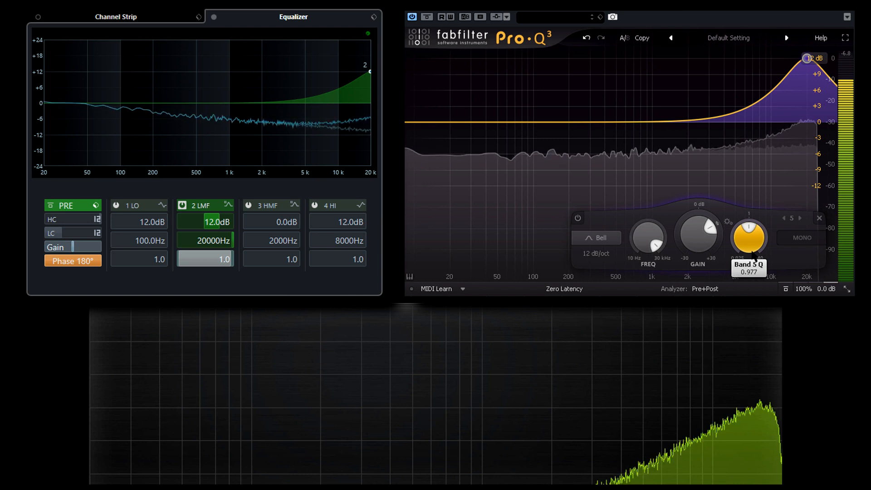
Change channel EQ band 2 back to Parametric I and lower the Pro-Q 3 bell's Q to match its wider curve.
{"action": "left_click", "coordinate": [228, 205]}
{"action": "left_click", "coordinate": [262, 217]}
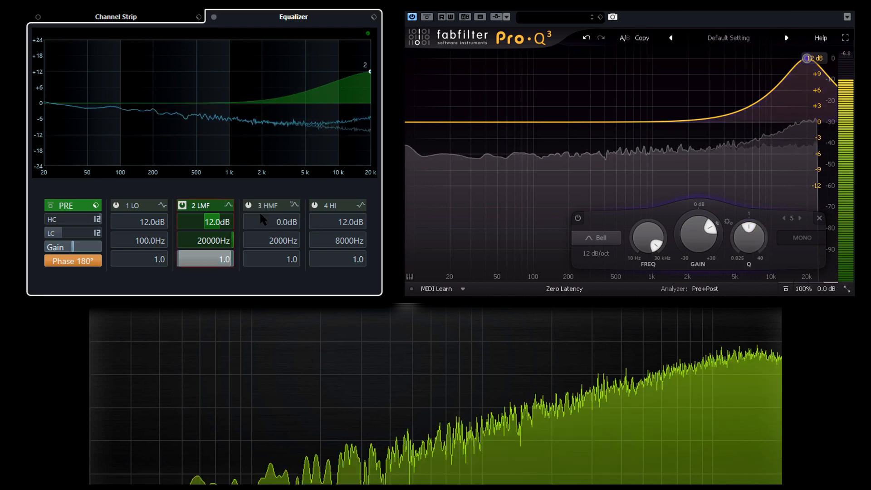
{"action": "mouse_move", "coordinate": [748, 248]}
{"action": "left_click_drag", "start_coordinate": [748, 248], "coordinate": [751, 286]}
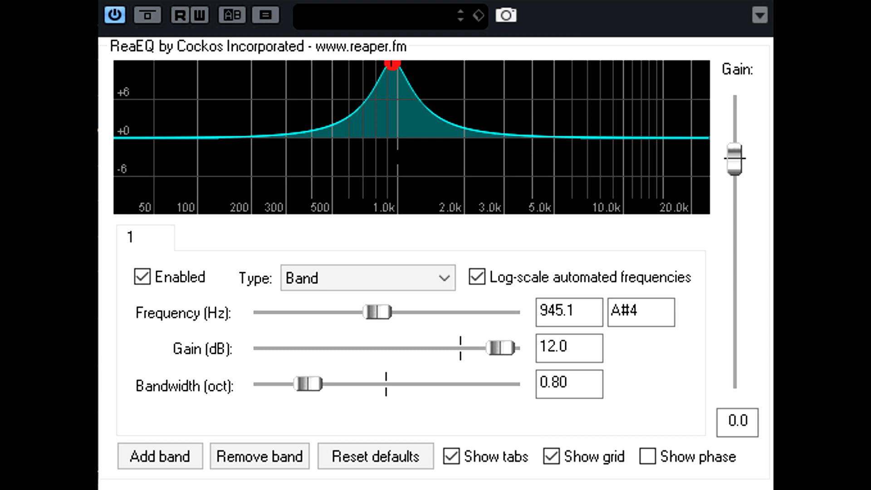
In ReaEQ, sweep the band's frequency up to about 18875 Hz and widen its bandwidth to about 1.66 octaves.
{"action": "left_click_drag", "start_coordinate": [379, 311], "coordinate": [509, 357]}
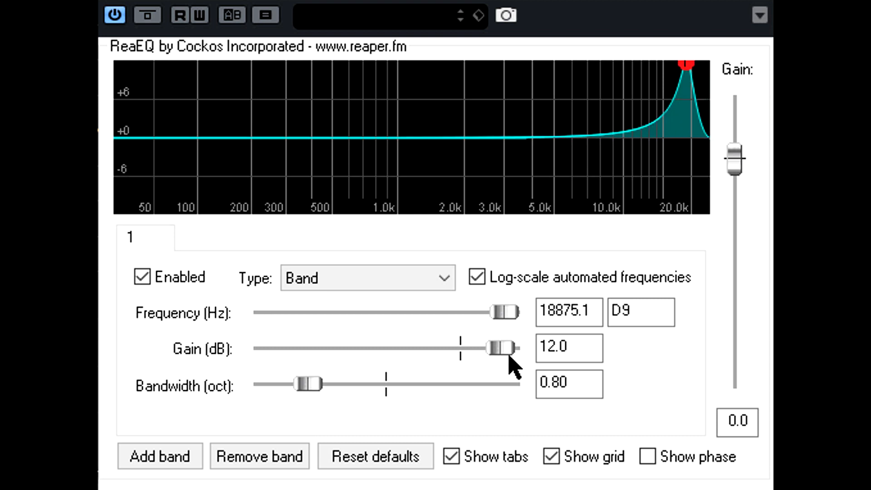
{"action": "left_click_drag", "start_coordinate": [313, 386], "coordinate": [367, 397]}
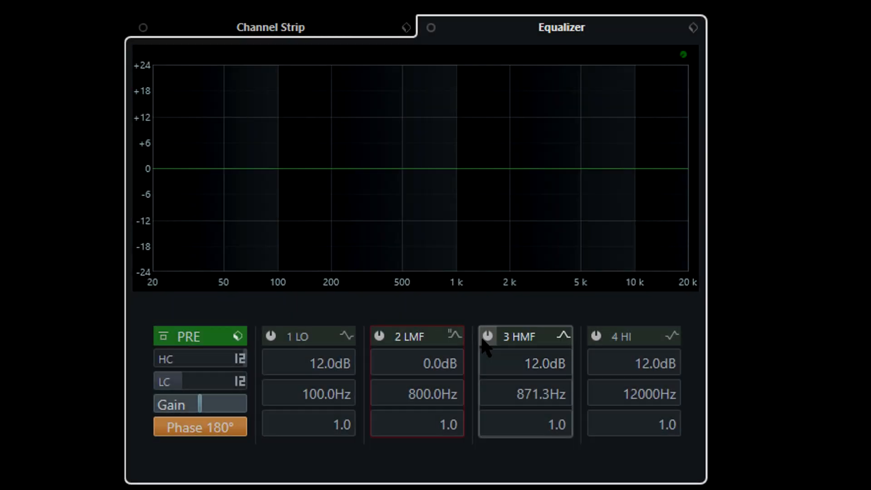
Enable channel EQ band 3 and sweep its frequency up to about 8971 Hz, keeping the Parametric I filter type.
{"action": "left_click", "coordinate": [486, 336]}
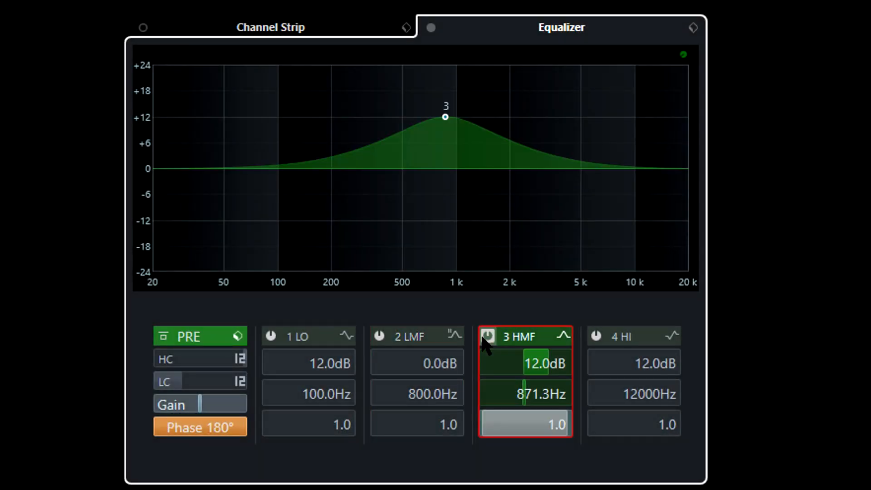
{"action": "left_click_drag", "start_coordinate": [528, 404], "coordinate": [563, 420]}
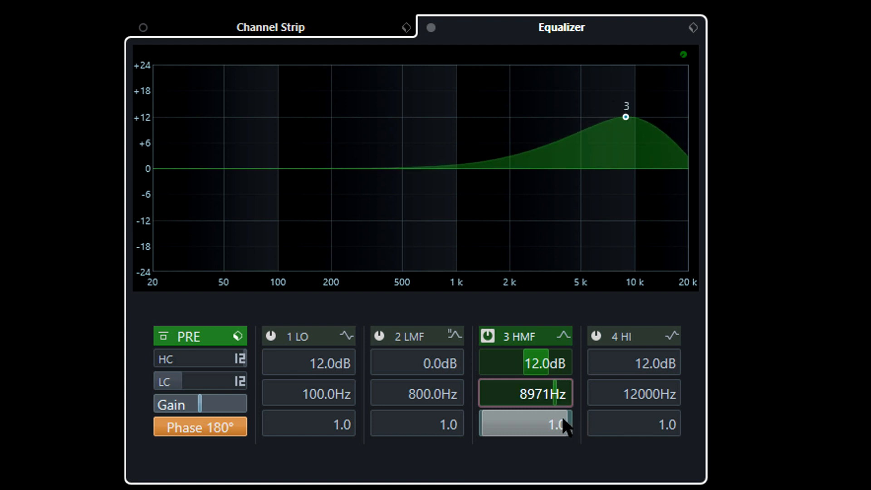
{"action": "left_click", "coordinate": [562, 335]}
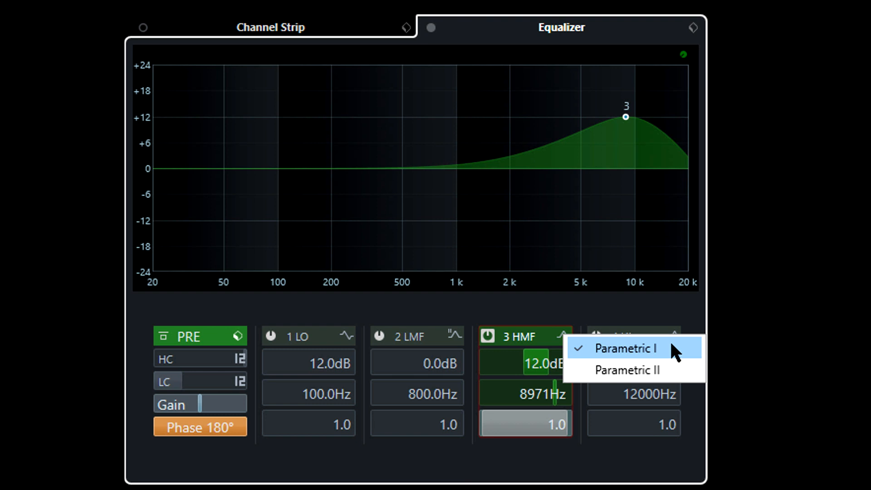
{"action": "left_click", "coordinate": [601, 304]}
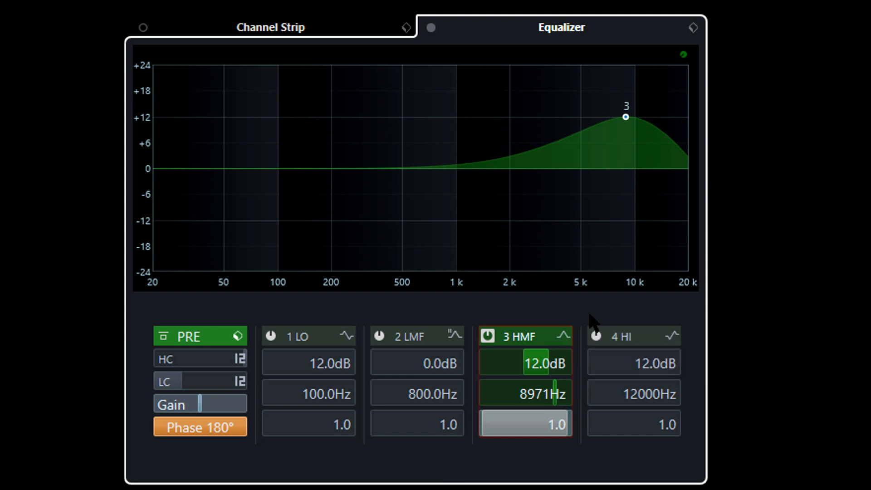
Set the frequency of both channel EQ band 3 and the ReaEQ band to 10000 Hz.
{"action": "double_click", "coordinate": [546, 395]}
{"action": "type", "text": "10000"}
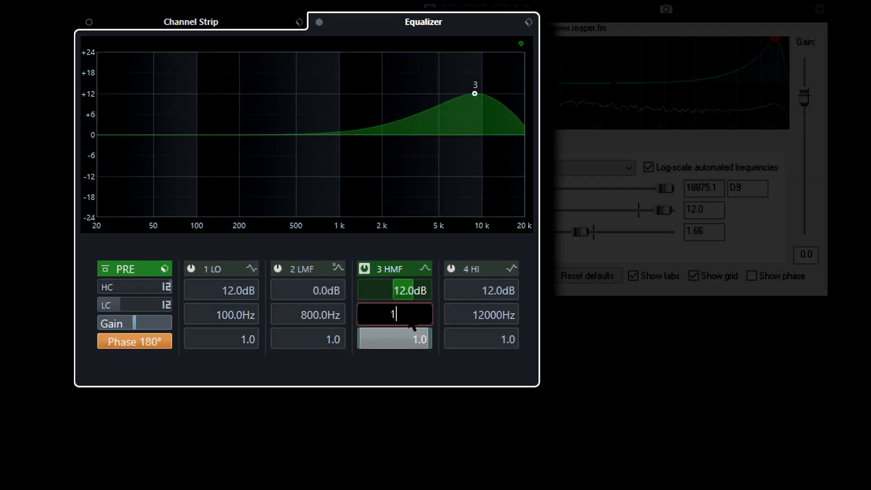
{"action": "key", "text": "Return"}
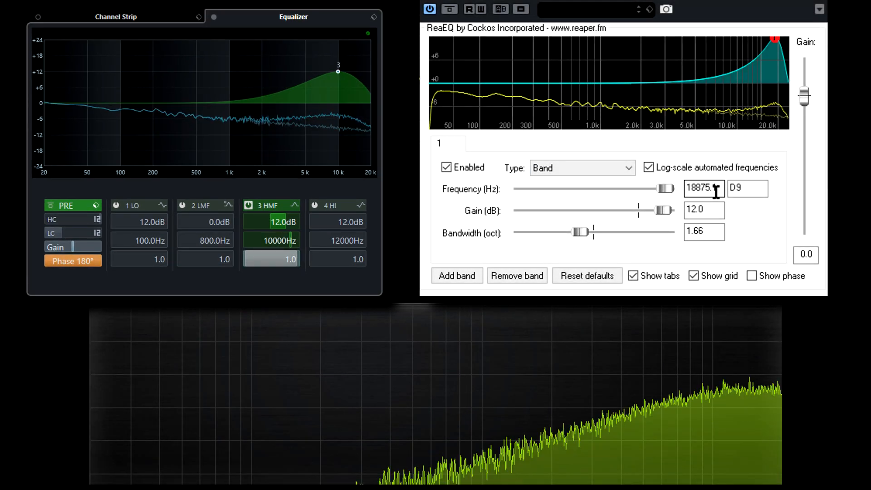
{"action": "left_click_drag", "start_coordinate": [716, 192], "coordinate": [666, 191]}
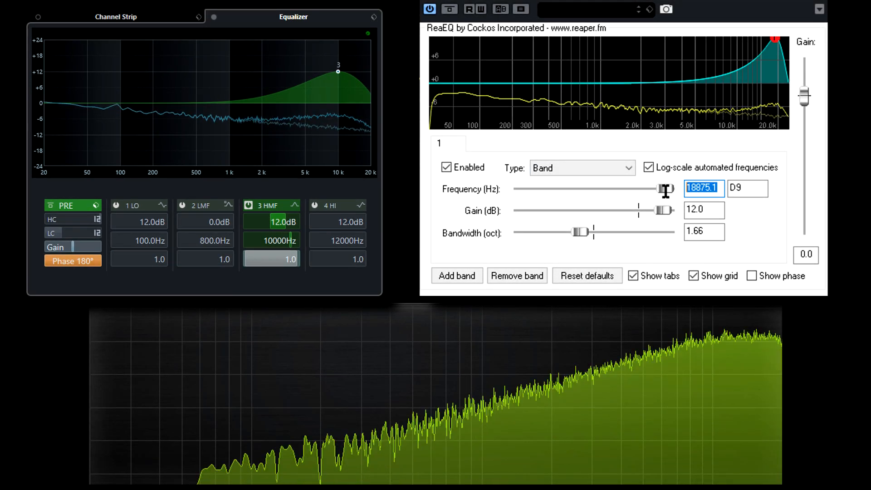
{"action": "type", "text": "10000"}
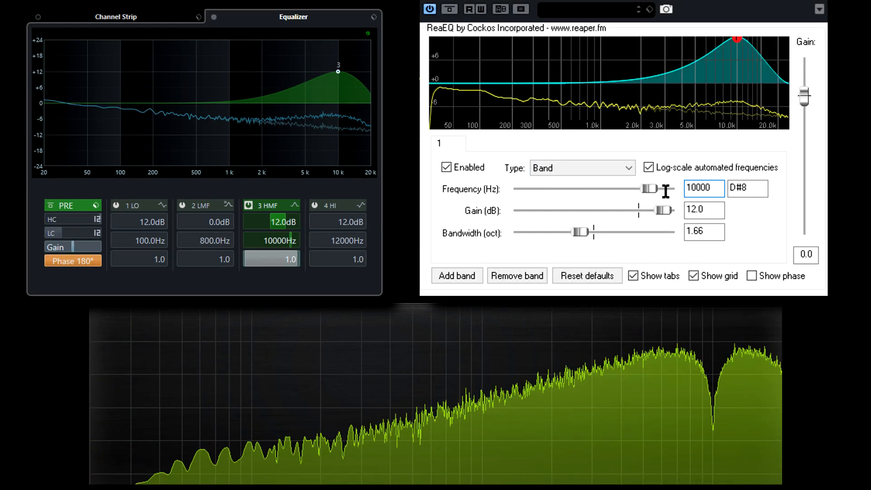
Widen the ReaEQ band's bandwidth to about 2.33 octaves, then fine-tune its value for the deepest null.
{"action": "left_click_drag", "start_coordinate": [579, 231], "coordinate": [606, 232]}
{"action": "left_click", "coordinate": [714, 231]}
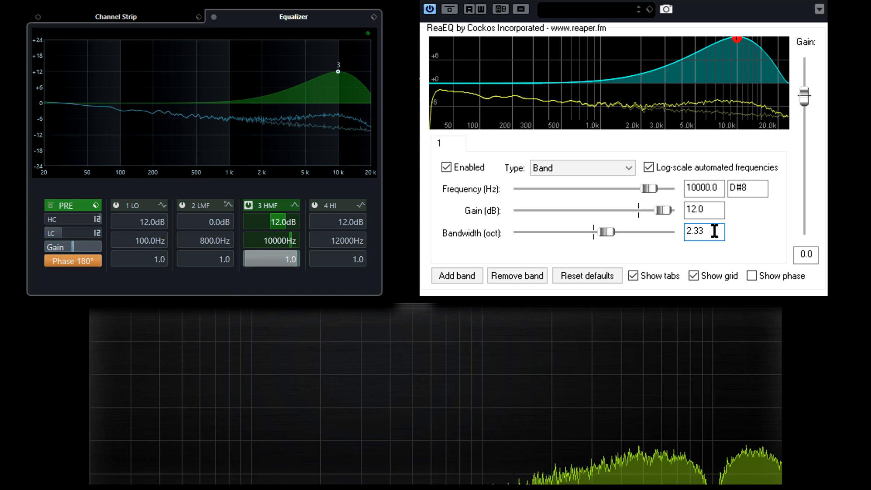
{"action": "key", "text": "BackSpace"}
{"action": "type", "text": "42"}
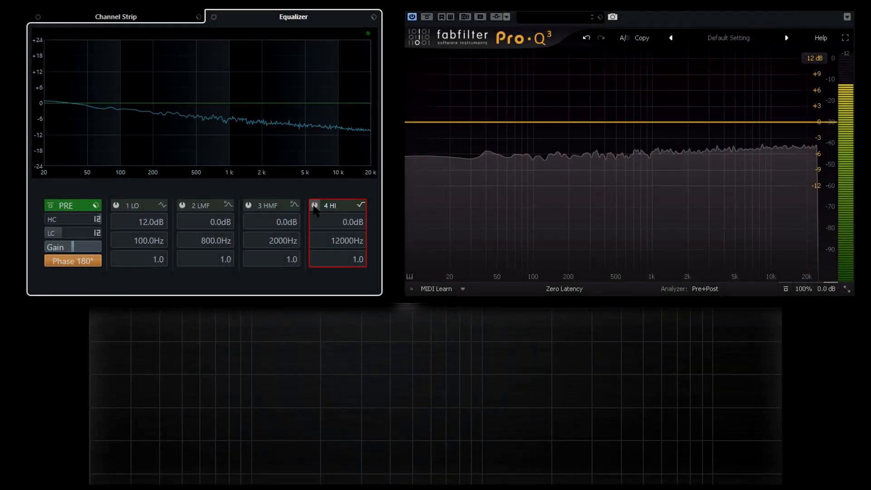
Enable channel EQ band 4 as a high shelf at 12000 Hz and set its gain to 12 dB.
{"action": "left_click", "coordinate": [333, 223]}
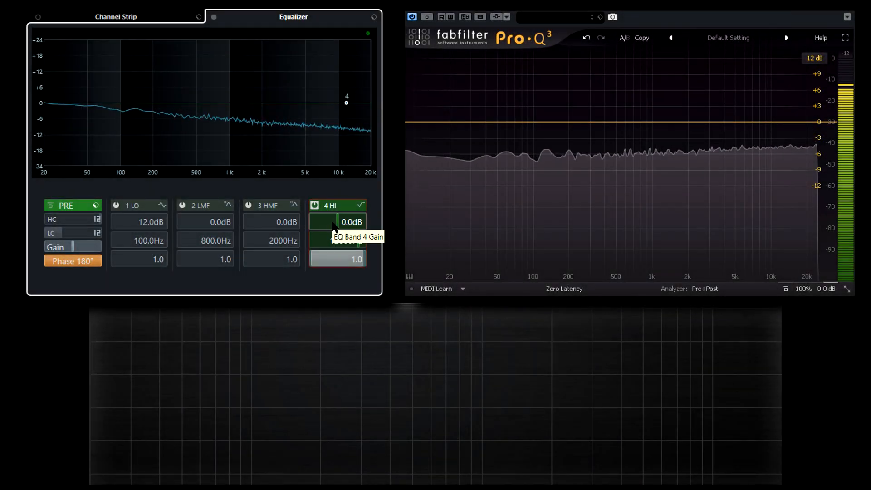
{"action": "double_click", "coordinate": [333, 222]}
{"action": "type", "text": "12"}
{"action": "key", "text": "Return"}
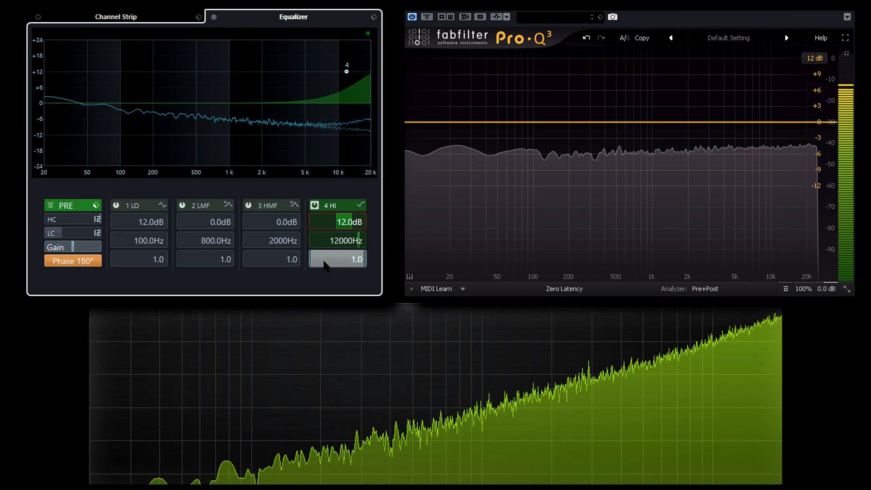
Add a high shelf band in Pro-Q 3 and set its frequency to 12000 Hz and its gain to 12 dB.
{"action": "left_click_drag", "start_coordinate": [799, 122], "coordinate": [756, 82]}
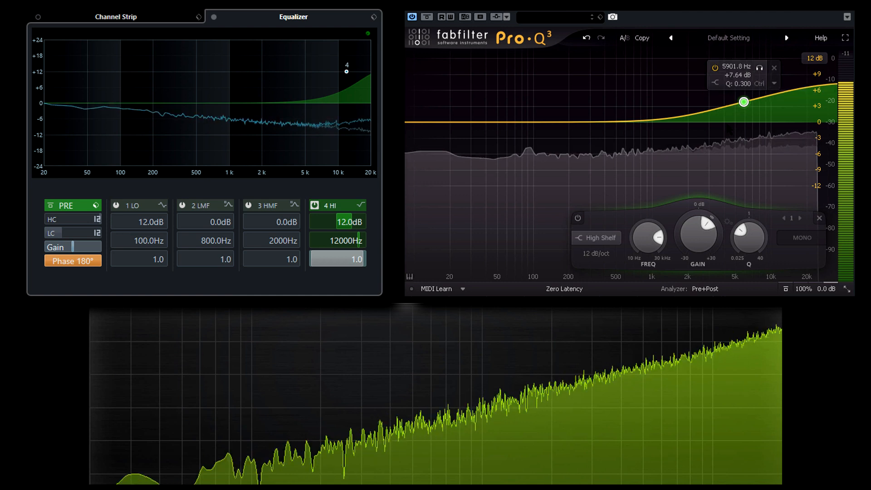
{"action": "double_click", "coordinate": [647, 239]}
{"action": "type", "text": "1200"}
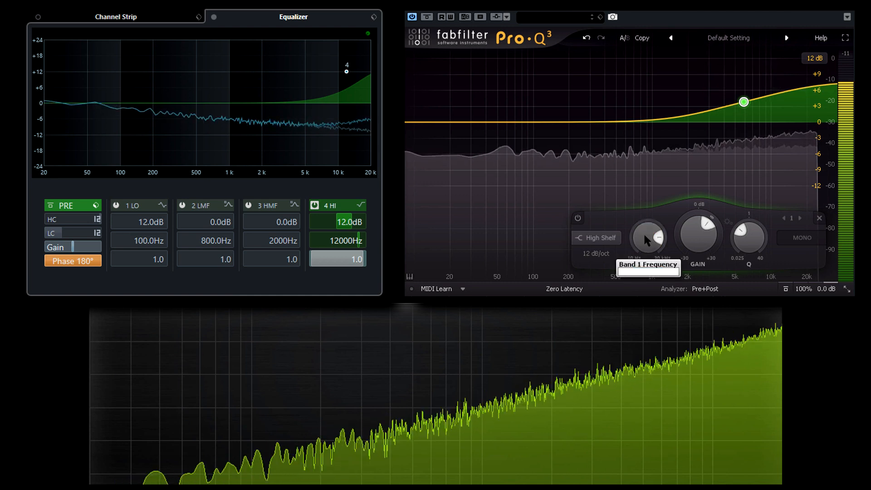
{"action": "type", "text": "0"}
{"action": "key", "text": "Return"}
{"action": "double_click", "coordinate": [697, 242]}
{"action": "type", "text": "12"}
{"action": "key", "text": "Return"}
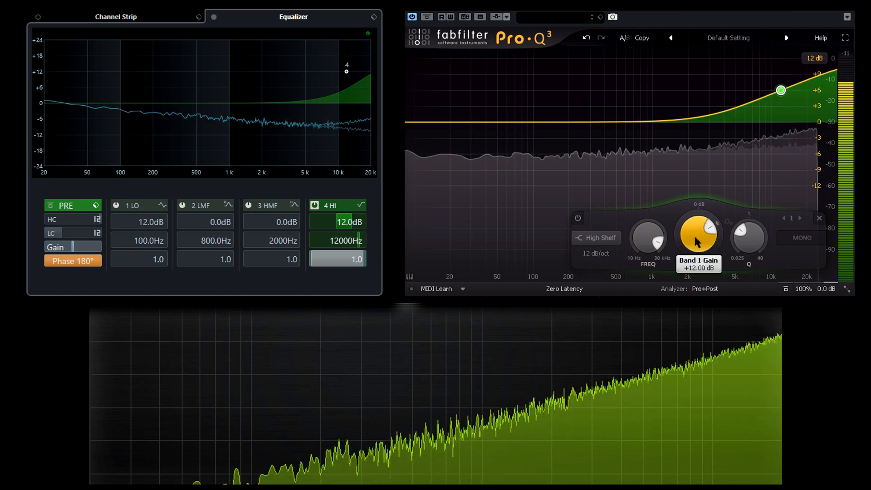
Raise the Pro-Q 3 high shelf's Q to about 0.814 to reduce the residual against channel EQ band 4.
{"action": "mouse_move", "coordinate": [751, 249]}
{"action": "left_click_drag", "start_coordinate": [752, 248], "coordinate": [751, 198]}
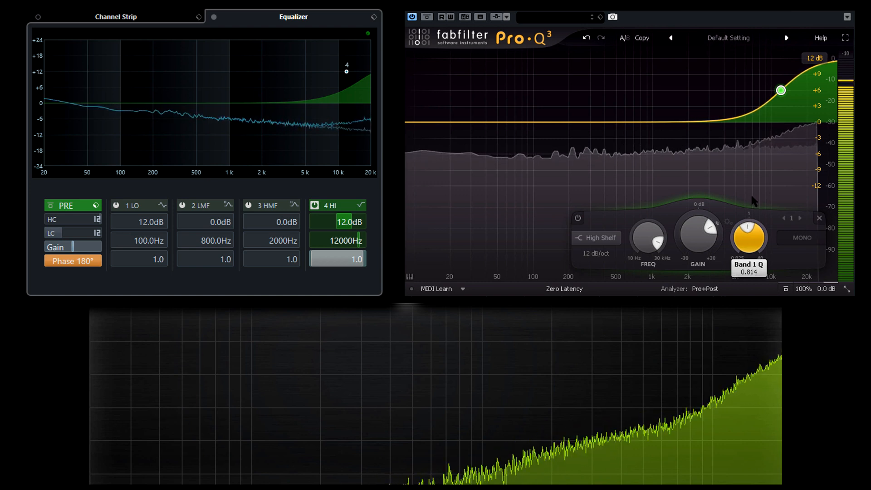
{"action": "left_click_drag", "start_coordinate": [754, 201], "coordinate": [754, 201]}
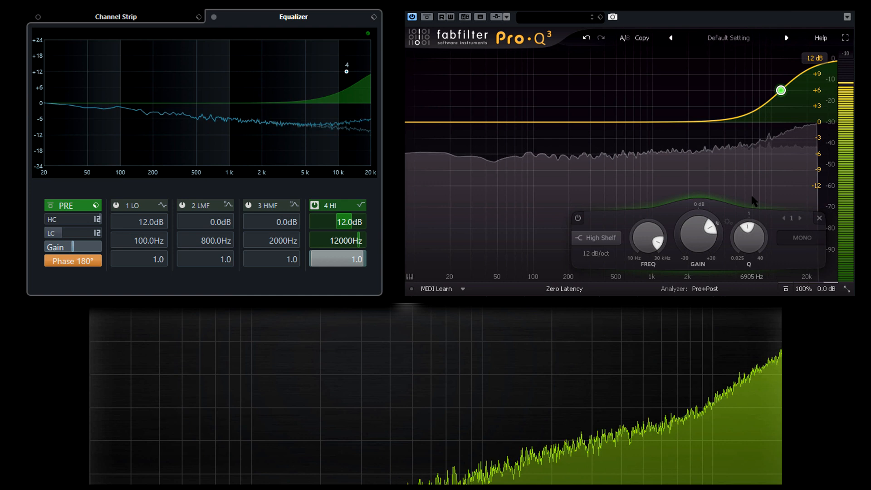
Change channel EQ band 4 to High Shelf I and lower the Pro-Q 3 shelf's Q to about 0.592.
{"action": "left_click", "coordinate": [361, 206]}
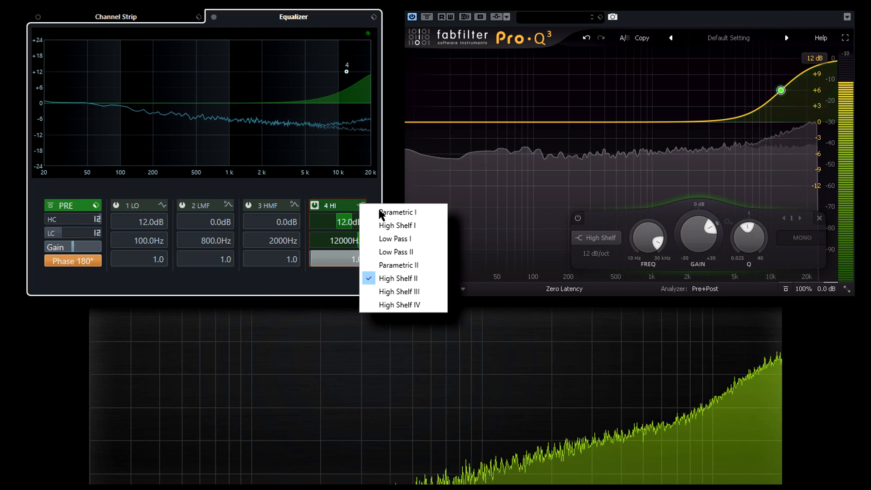
{"action": "left_click", "coordinate": [425, 227]}
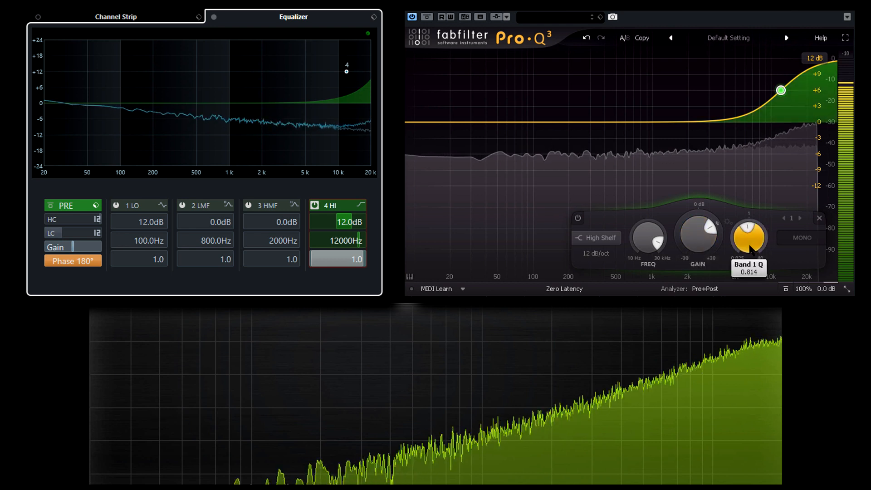
{"action": "mouse_move", "coordinate": [749, 268]}
{"action": "left_mouse_down"}
{"action": "mouse_move", "coordinate": [748, 244]}
{"action": "mouse_move", "coordinate": [747, 253]}
{"action": "left_mouse_up"}
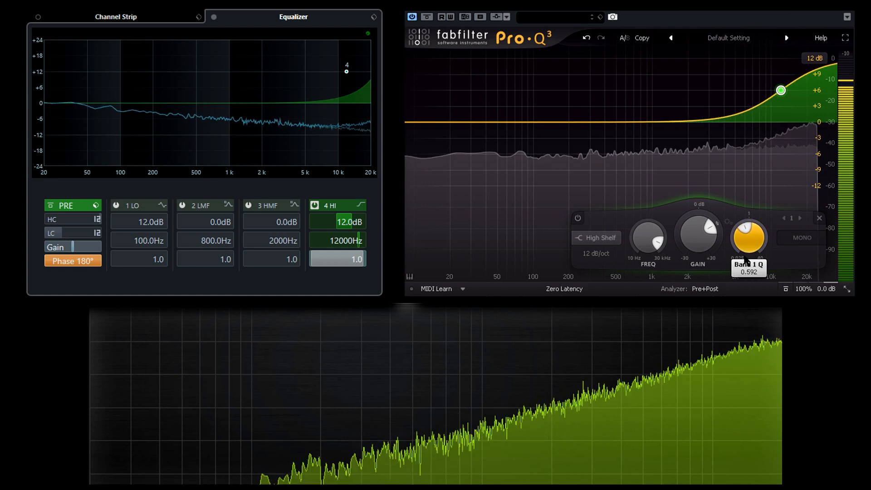
Change channel EQ band 4 to High Shelf III and sweep the Pro-Q 3 shelf's Q, settling at about 0.685.
{"action": "left_click", "coordinate": [361, 205]}
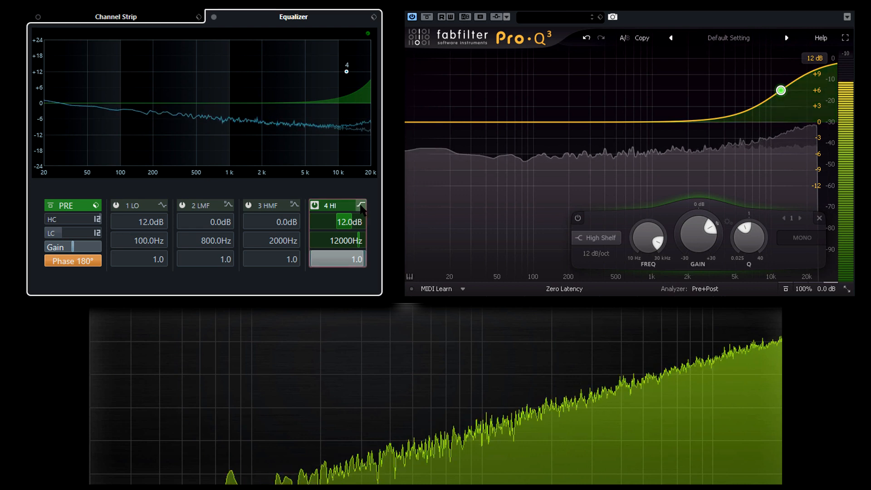
{"action": "left_click", "coordinate": [416, 294]}
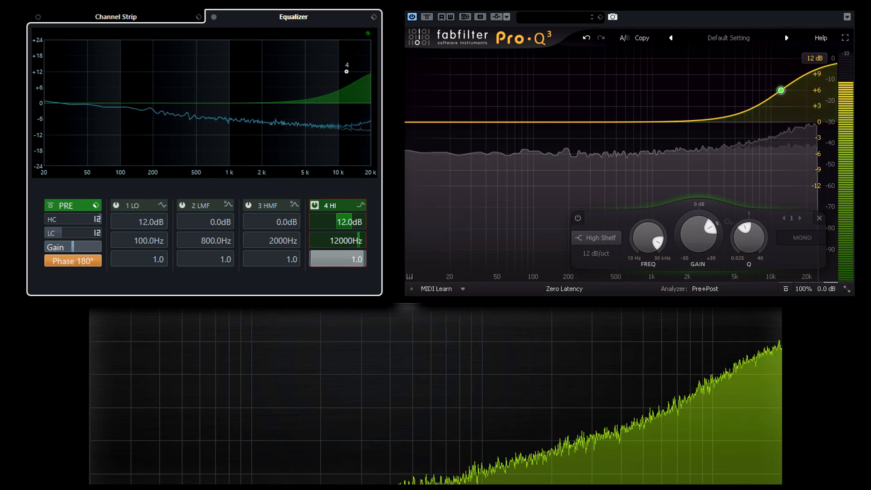
{"action": "left_click", "coordinate": [750, 237]}
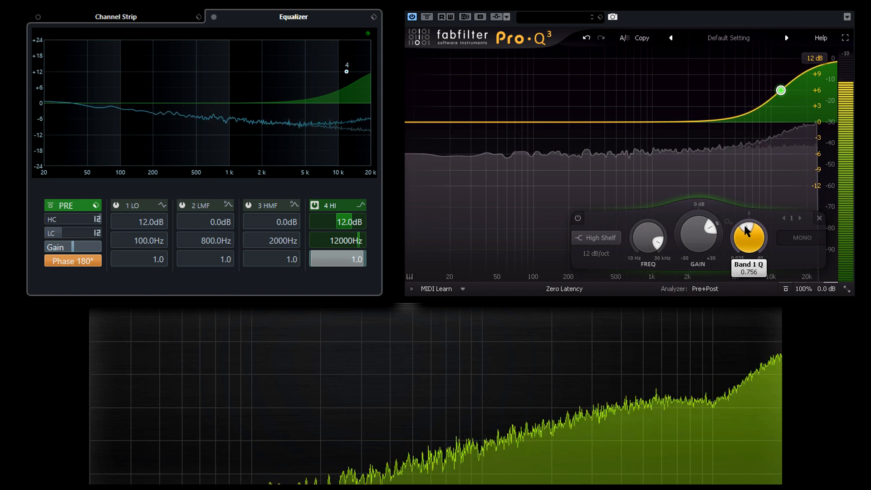
{"action": "mouse_move", "coordinate": [746, 230]}
{"action": "left_mouse_down"}
{"action": "mouse_move", "coordinate": [746, 247]}
{"action": "mouse_move", "coordinate": [732, 209]}
{"action": "mouse_move", "coordinate": [736, 226]}
{"action": "left_mouse_up"}
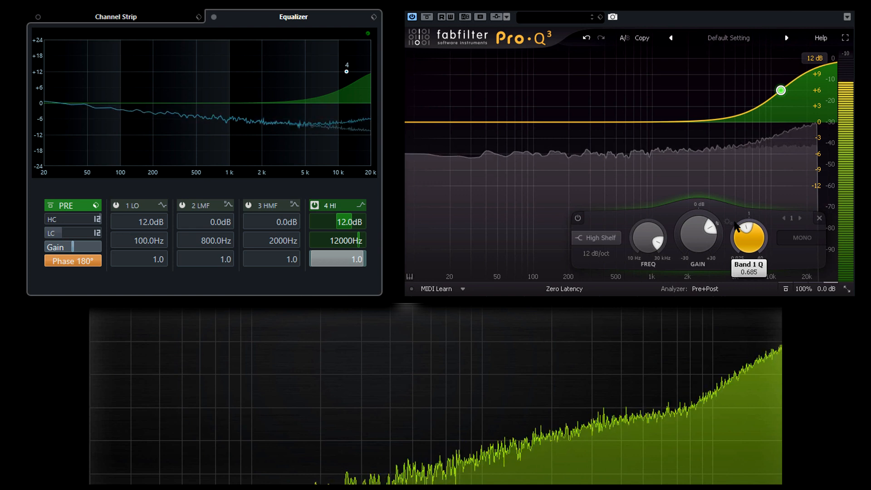
{"action": "left_click_drag", "start_coordinate": [736, 225], "coordinate": [736, 225]}
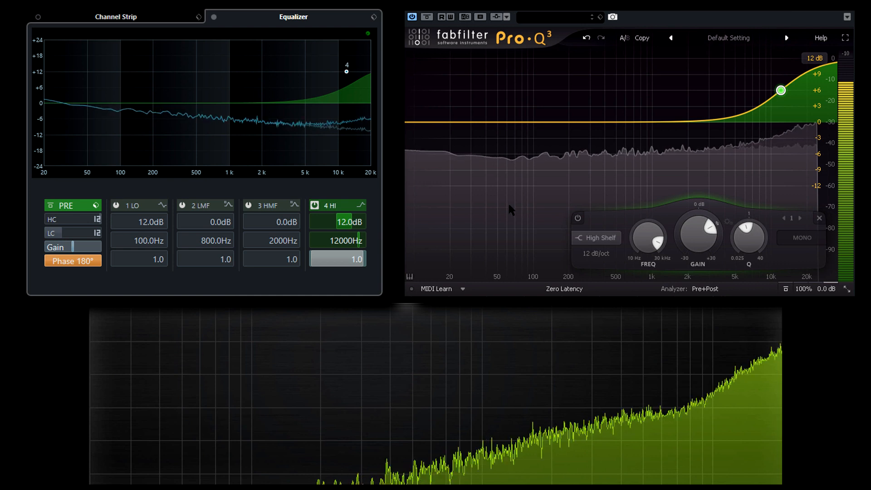
Change channel EQ band 4 to High Shelf IV and adjust the Pro-Q 3 shelf's Q to about 0.745.
{"action": "left_click", "coordinate": [365, 207]}
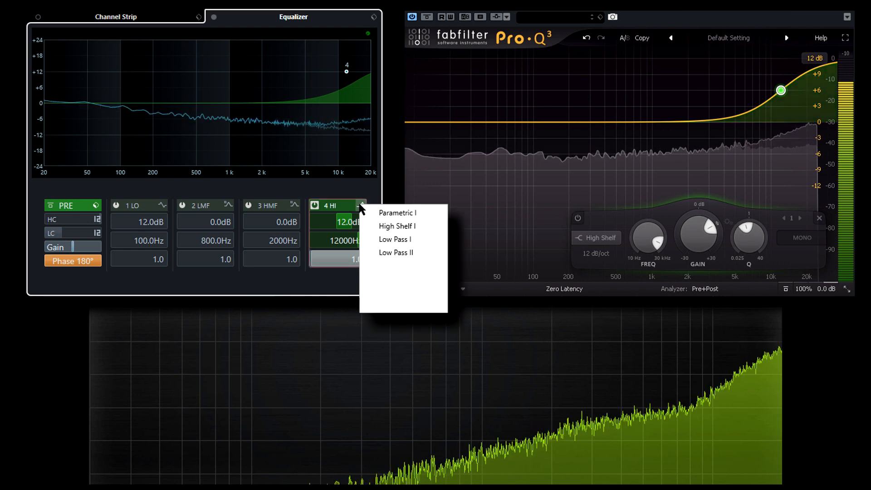
{"action": "left_click", "coordinate": [421, 307]}
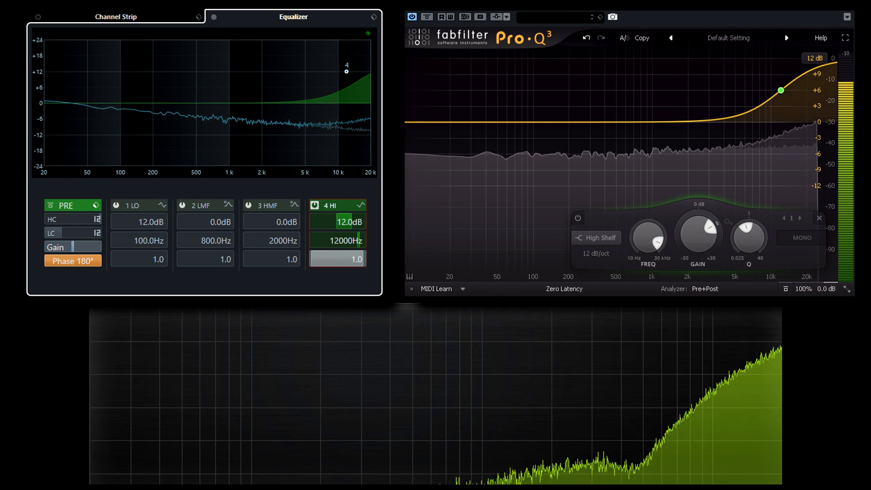
{"action": "mouse_move", "coordinate": [749, 250]}
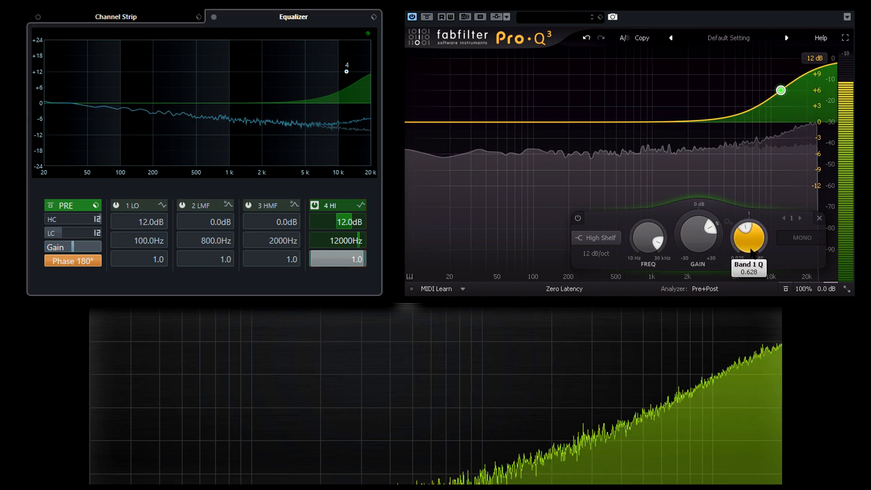
{"action": "left_click_drag", "start_coordinate": [749, 249], "coordinate": [731, 242]}
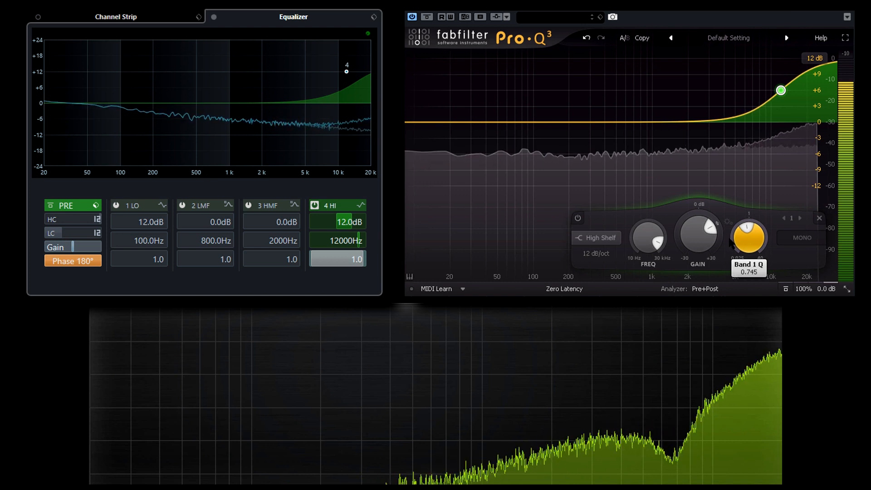
{"action": "left_click_drag", "start_coordinate": [730, 245], "coordinate": [727, 243]}
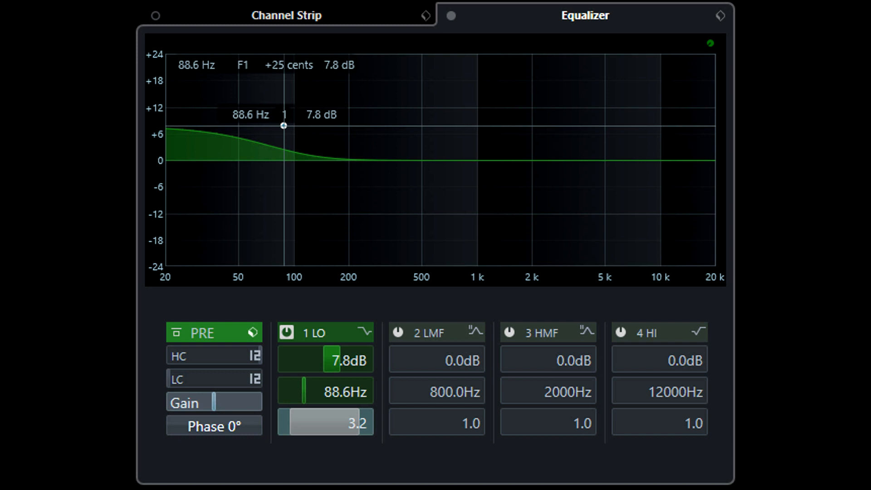
Sweep the Q of channel EQ band 1's low shelf, and add a shallow bell cut near 60 Hz beside Pro-Q 3's low shelf.
{"action": "left_click_drag", "start_coordinate": [334, 417], "coordinate": [378, 141]}
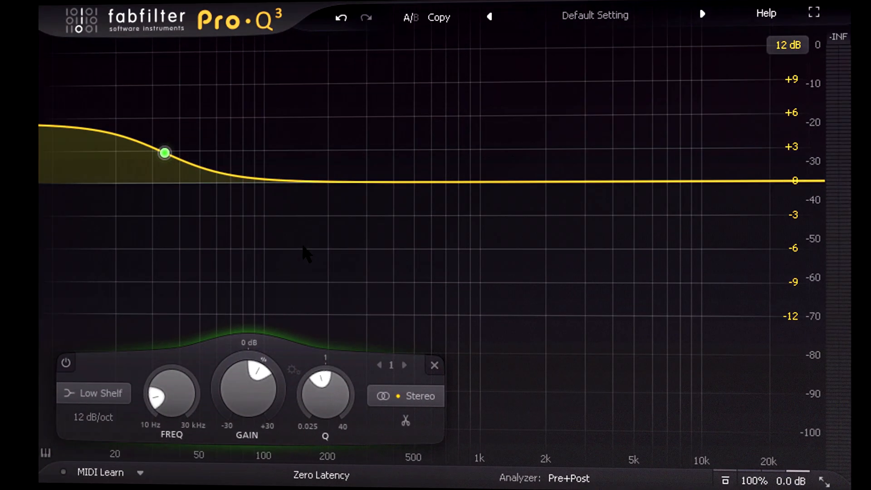
{"action": "left_click_drag", "start_coordinate": [255, 175], "coordinate": [210, 211]}
{"action": "scroll", "coordinate": [213, 212], "scroll_direction": "down", "scroll_amount": 9}
{"action": "scroll", "coordinate": [210, 212], "scroll_direction": "up", "scroll_amount": 1}
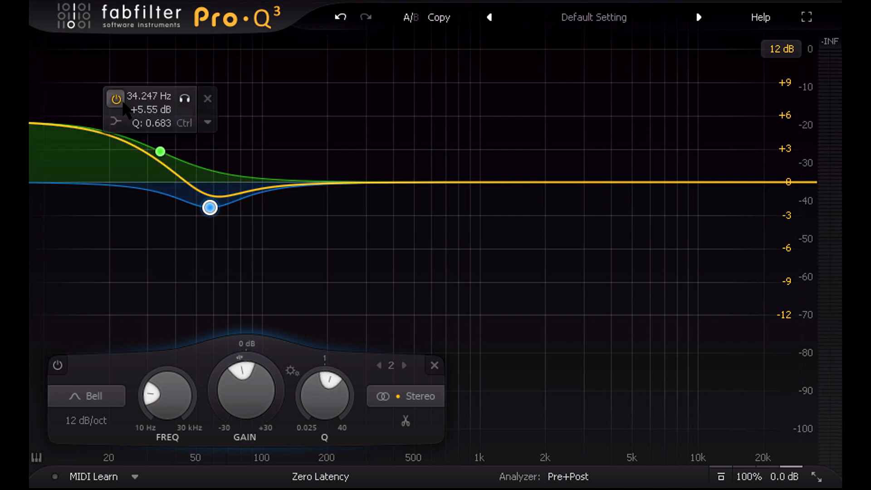
Select both the low shelf and the bell in Pro-Q 3, vary their Q together and shift them up in frequency.
{"action": "left_click_drag", "start_coordinate": [106, 67], "coordinate": [237, 300]}
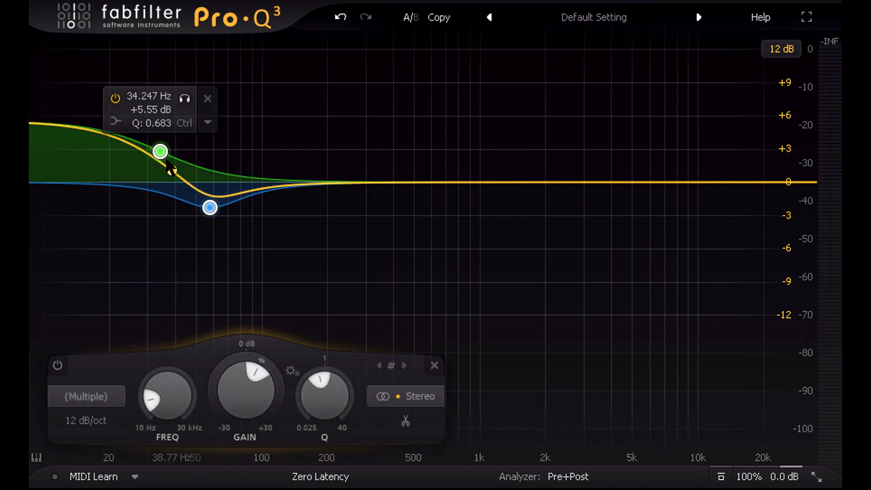
{"action": "scroll", "coordinate": [248, 424], "scroll_direction": "down", "scroll_amount": 2}
{"action": "scroll", "coordinate": [248, 424], "scroll_direction": "up", "scroll_amount": 4}
{"action": "scroll", "coordinate": [249, 424], "scroll_direction": "down", "scroll_amount": 4}
{"action": "left_click_drag", "start_coordinate": [160, 156], "coordinate": [210, 156]}
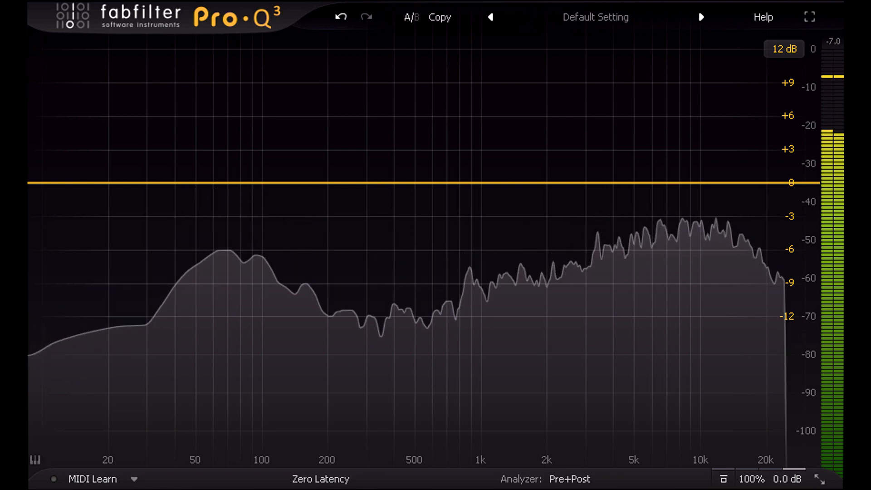
Start EQ Match in Pro-Q 3 and choose the external side chain as the reference spectrum.
{"action": "left_click", "coordinate": [562, 483]}
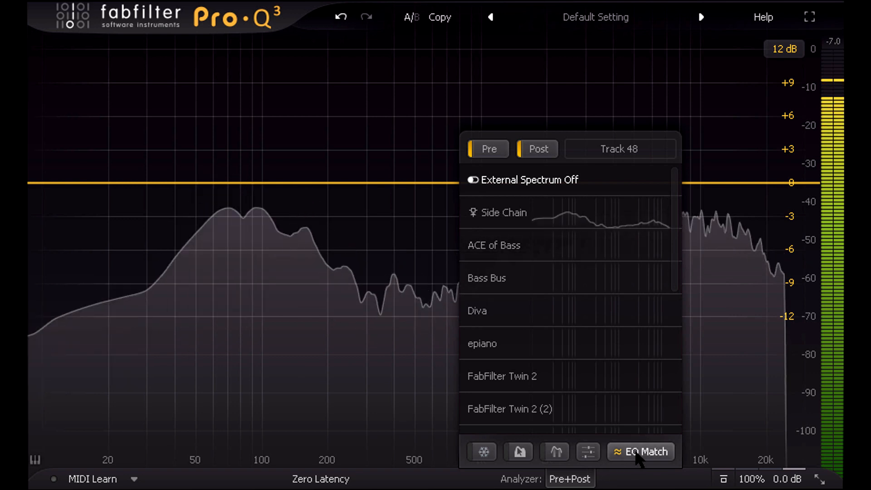
{"action": "left_click", "coordinate": [636, 451]}
{"action": "left_click", "coordinate": [576, 391]}
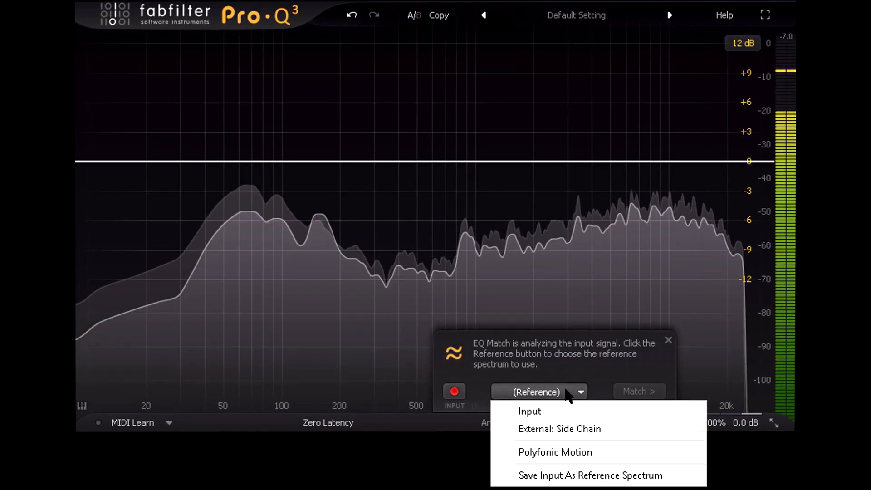
{"action": "left_click", "coordinate": [586, 428]}
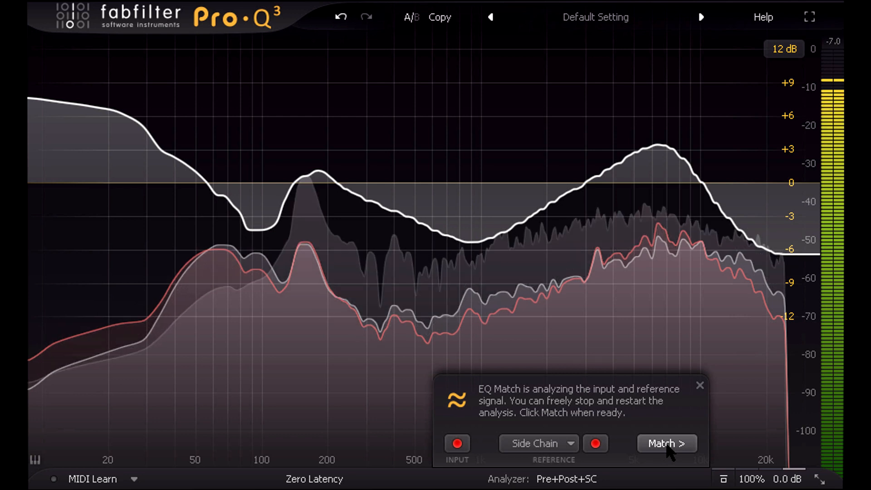
Apply the EQ match using 8 bands, and bypass and re-enable the EQ to compare the result.
{"action": "left_click", "coordinate": [667, 445]}
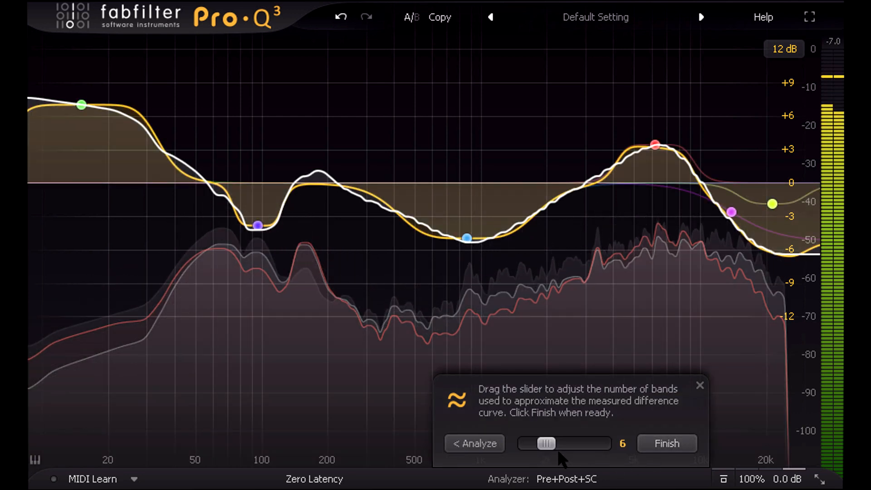
{"action": "mouse_move", "coordinate": [547, 444]}
{"action": "left_mouse_down"}
{"action": "mouse_move", "coordinate": [563, 453]}
{"action": "mouse_move", "coordinate": [554, 452]}
{"action": "left_mouse_up"}
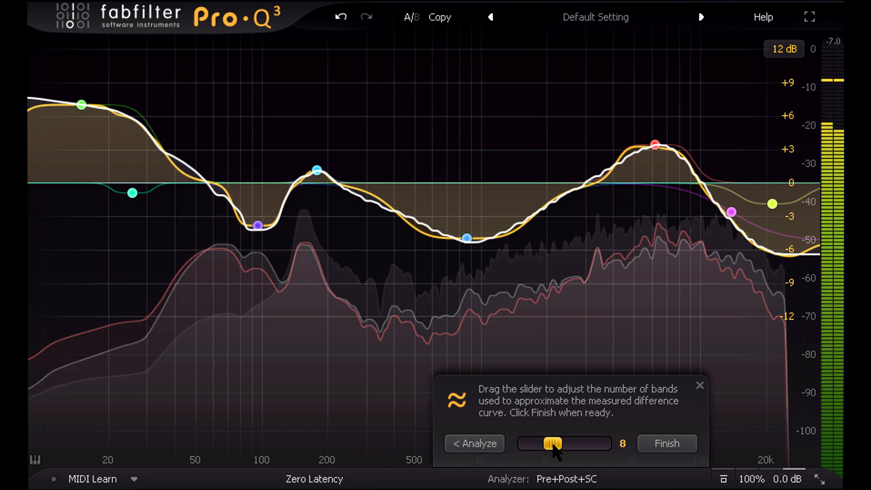
{"action": "left_click", "coordinate": [666, 443]}
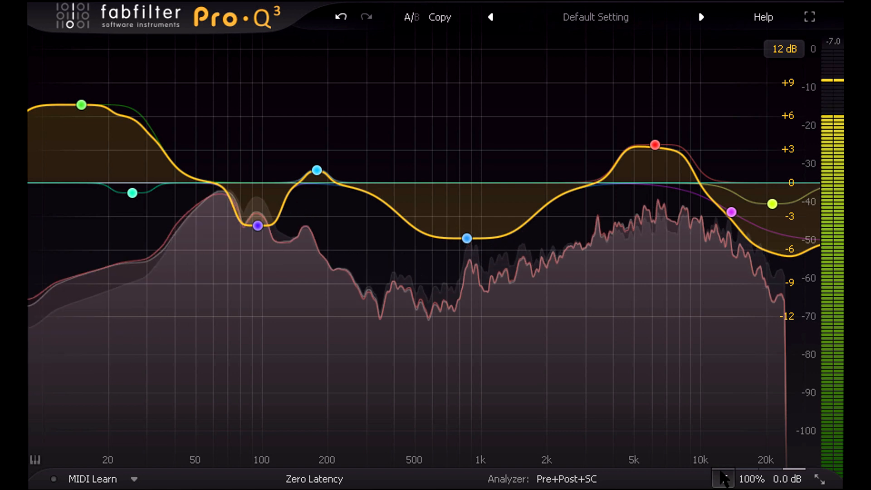
{"action": "left_click", "coordinate": [723, 478]}
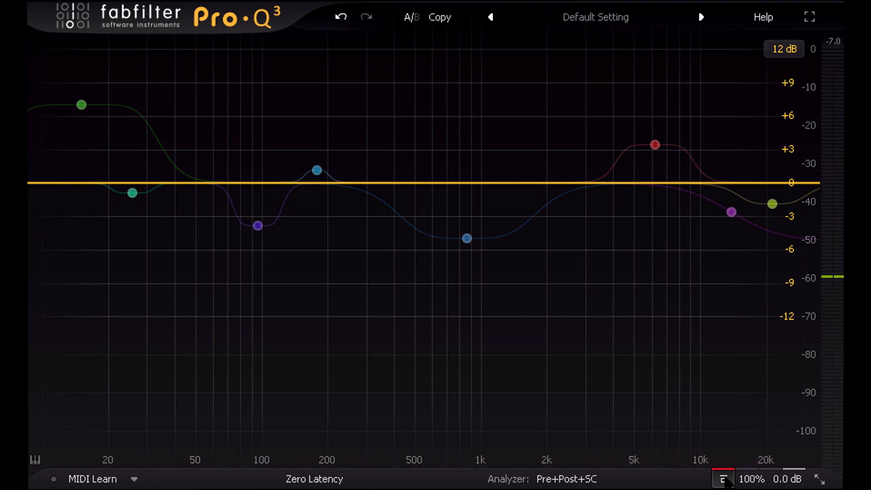
{"action": "left_click", "coordinate": [724, 478]}
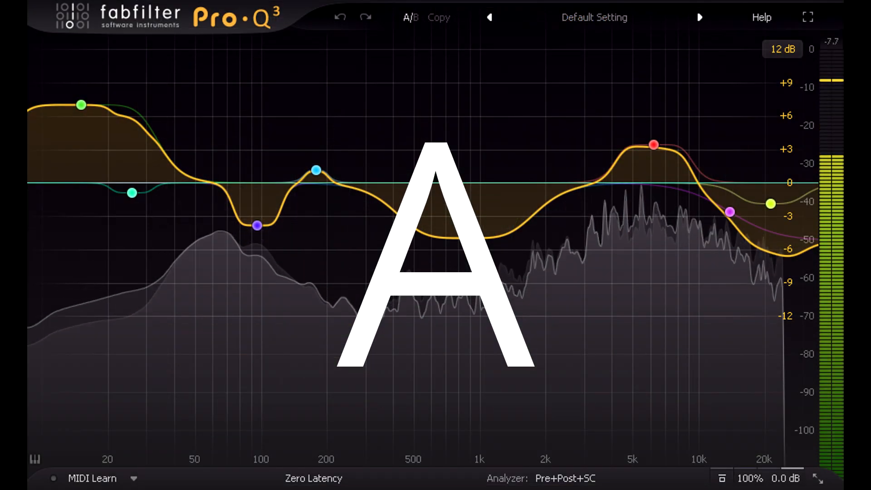
Select all matched EQ bands and set their stereo placement to Mid.
{"action": "left_click_drag", "start_coordinate": [67, 331], "coordinate": [798, 64]}
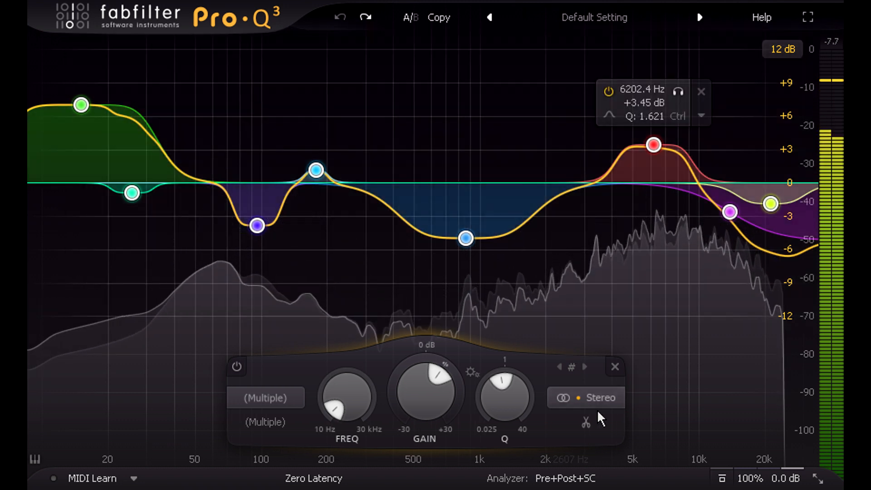
{"action": "left_click", "coordinate": [598, 401]}
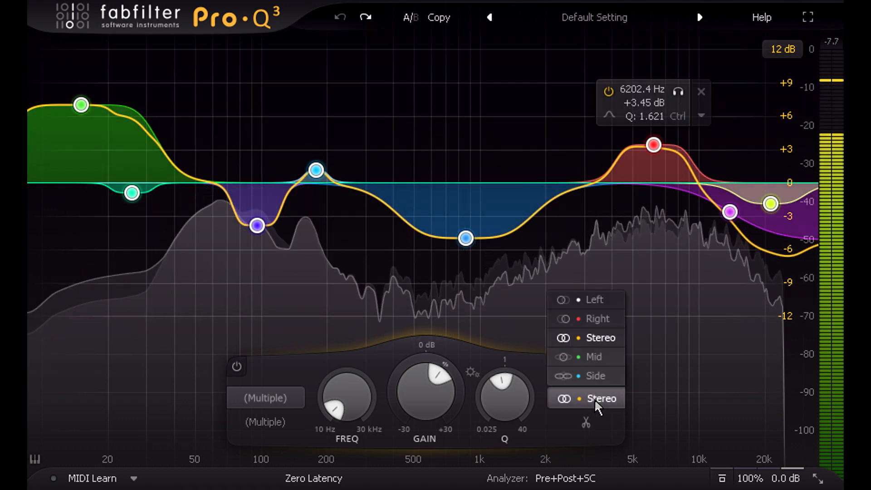
{"action": "left_click", "coordinate": [604, 358]}
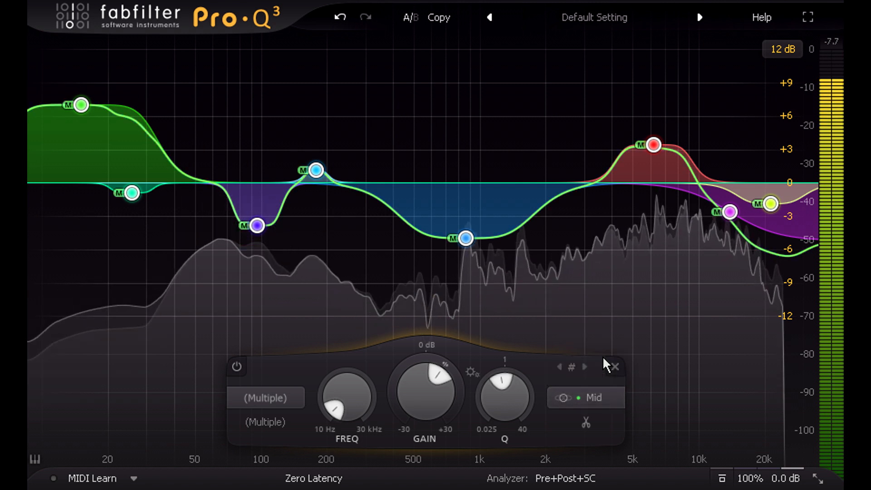
Give all selected bands a downward dynamic gain range of about 4 dB, and set the processing mode to Natural Phase.
{"action": "left_click_drag", "start_coordinate": [394, 401], "coordinate": [415, 482]}
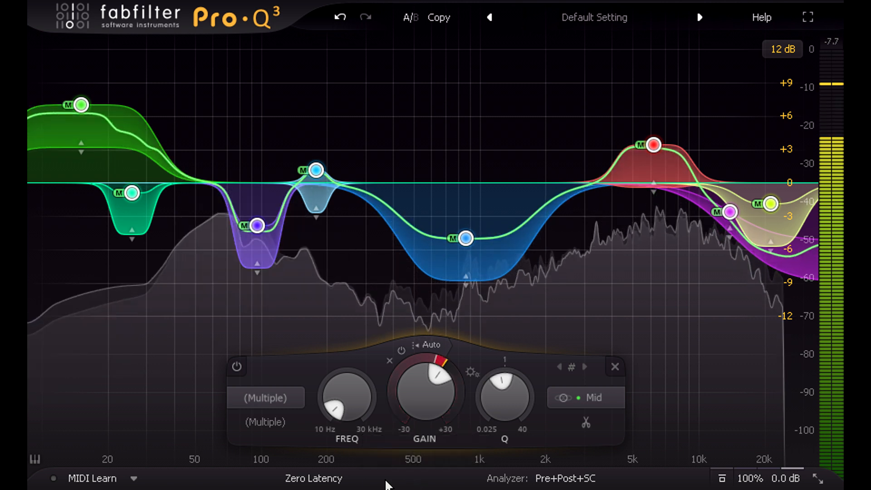
{"action": "left_click", "coordinate": [313, 478]}
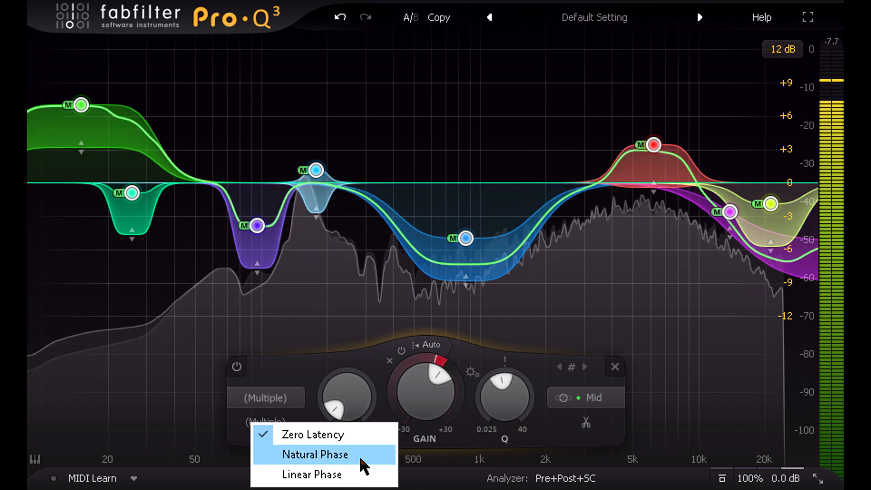
{"action": "left_click", "coordinate": [360, 457]}
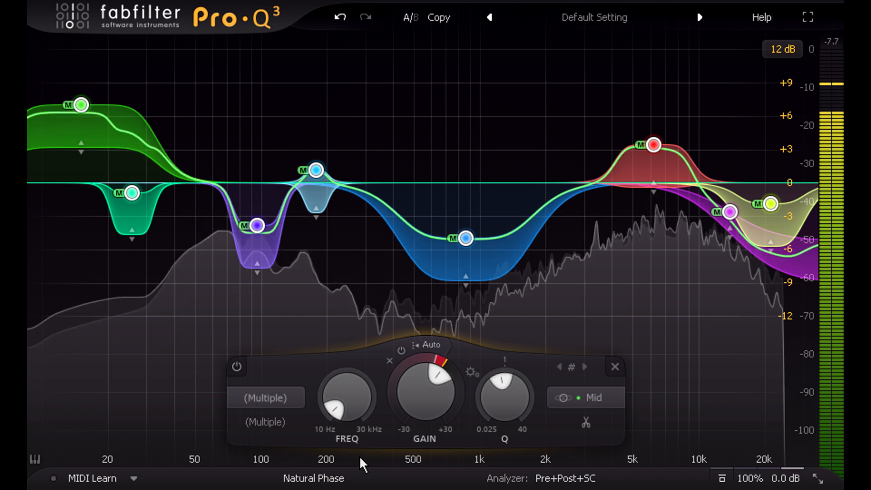